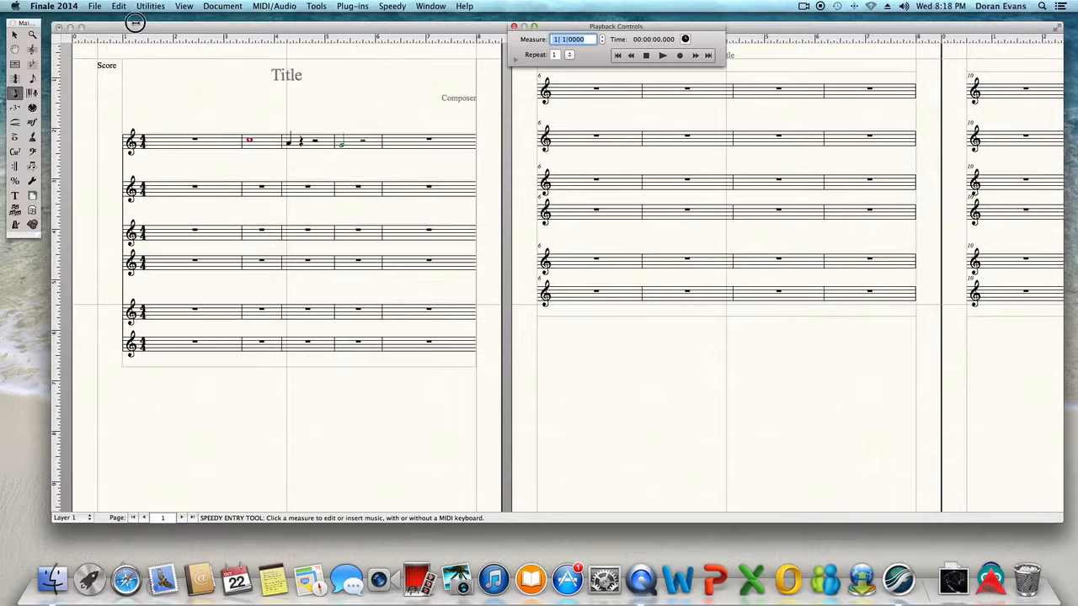
- Reshape the Main Tool Palette into a wider four-column layout and close it
left_click_drag(39, 237, 480, 159)
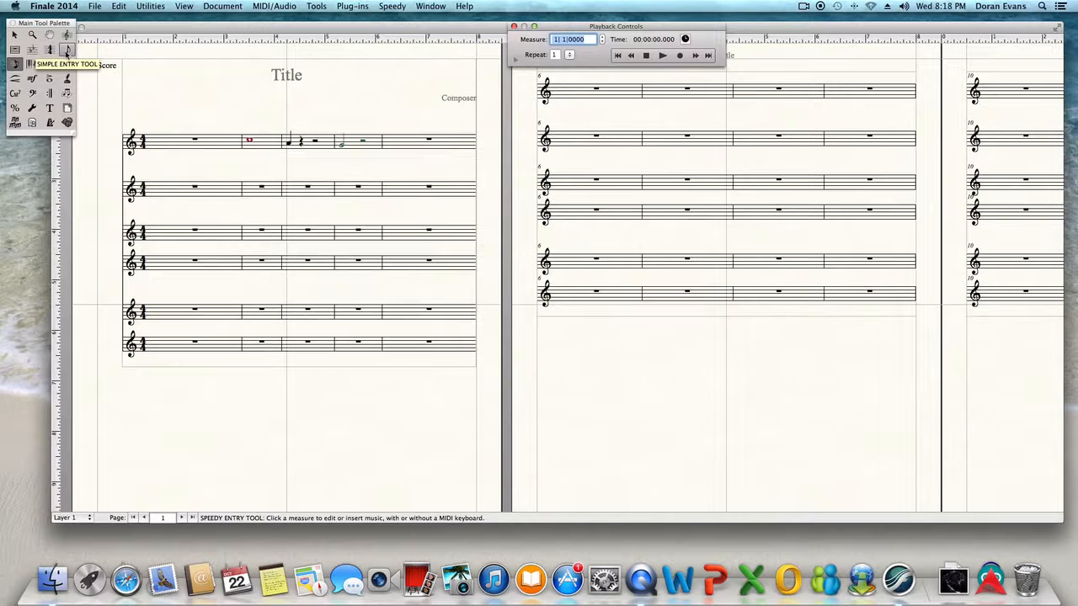
left_click(11, 23)
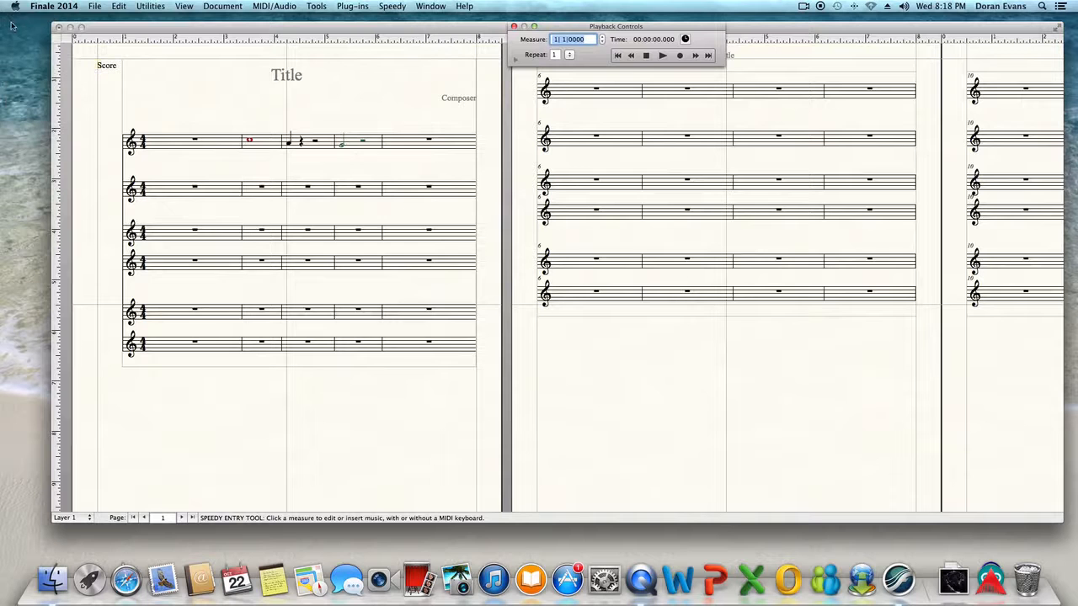
- Choose the half note as the duration for Simple Entry
left_click(316, 8)
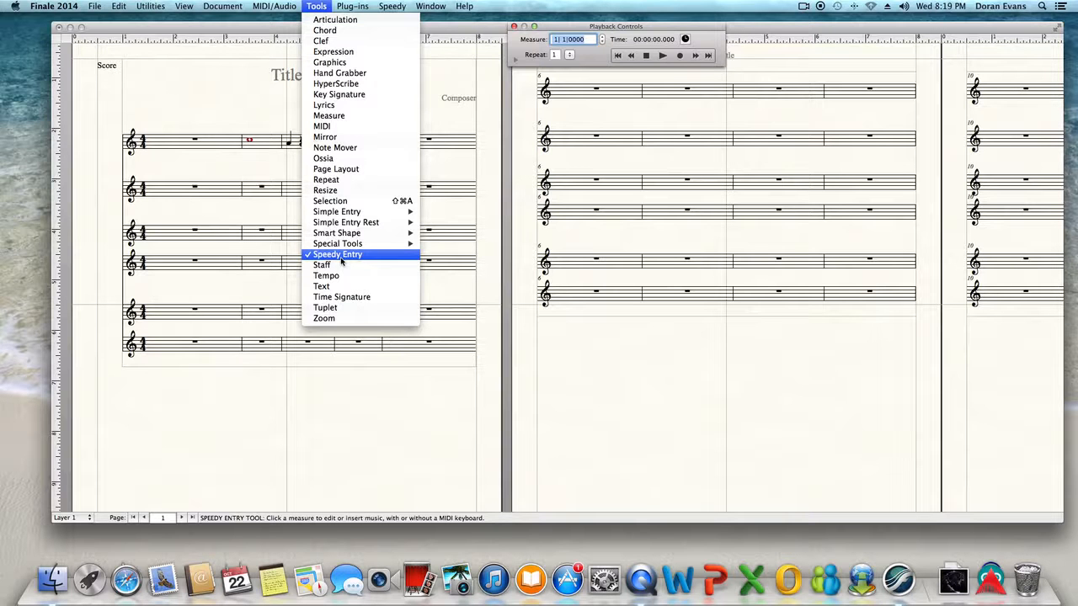
mouse_move(352, 215)
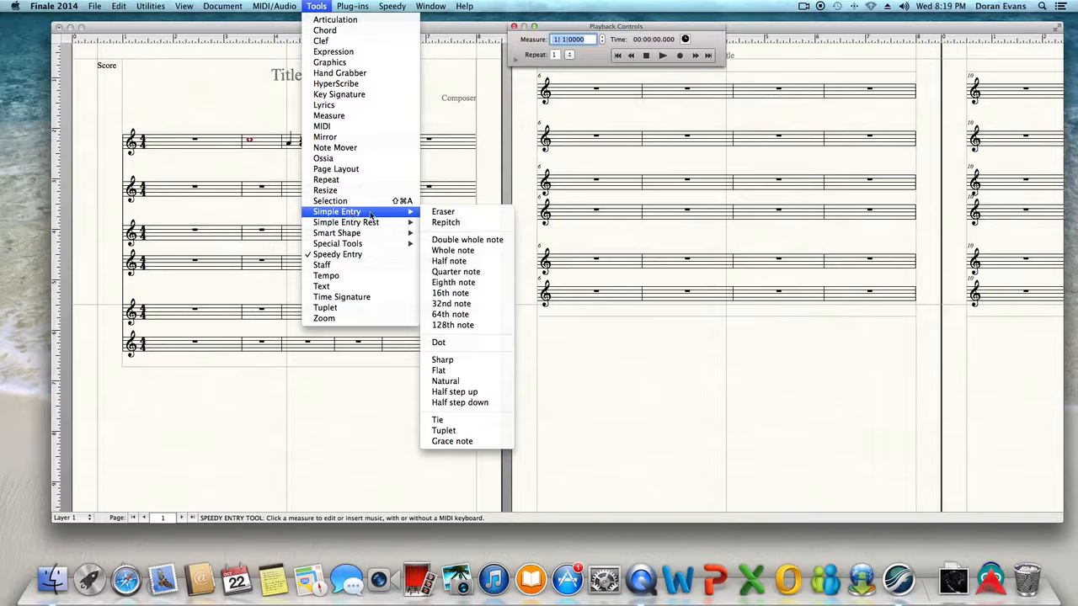
left_click(459, 261)
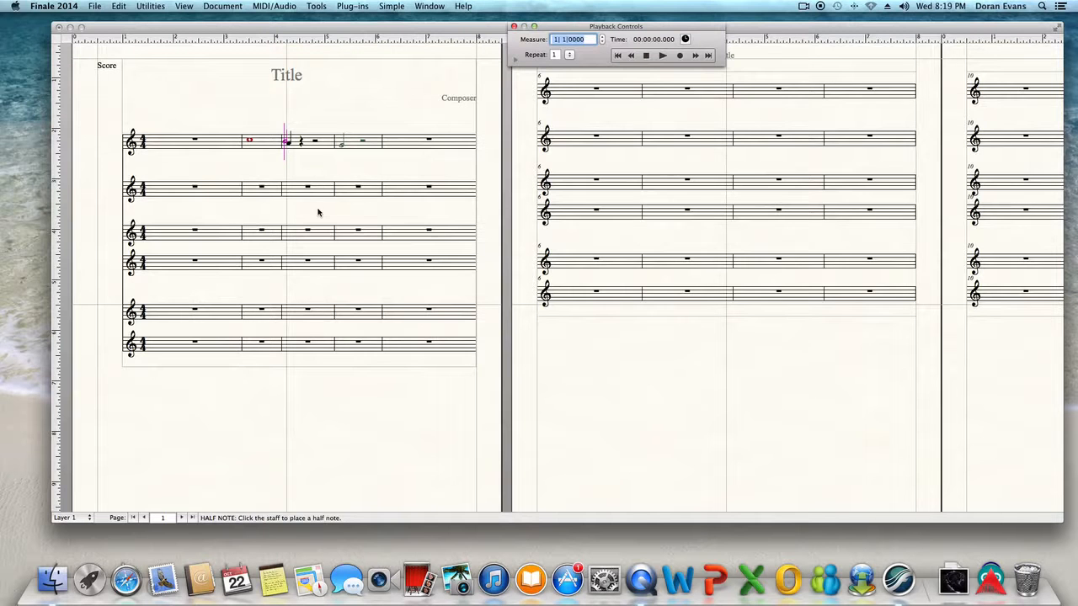
scroll(281, 165, "down", 2)
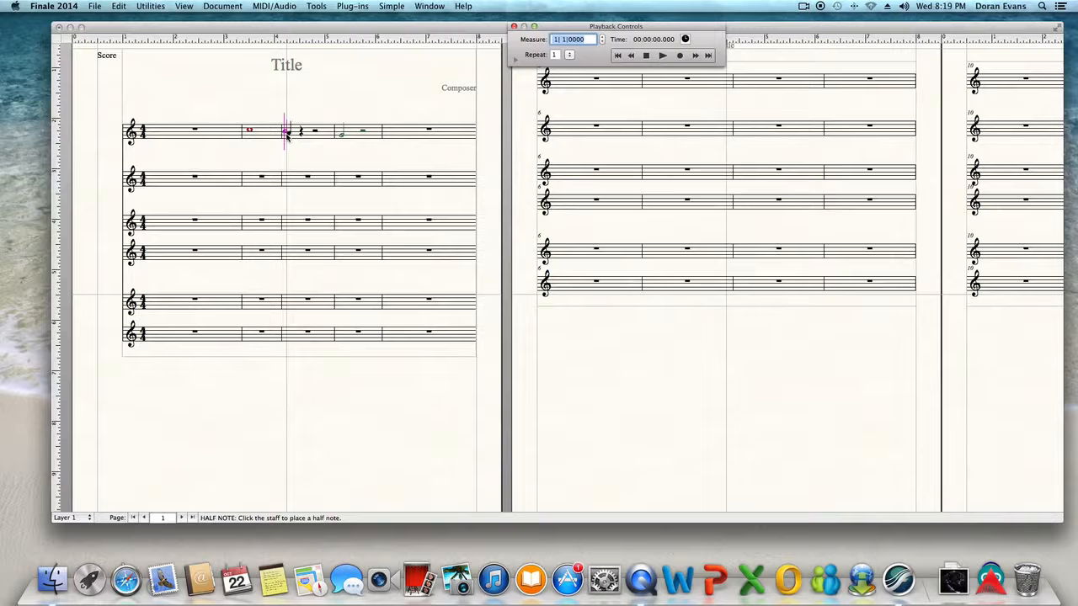
- Show the Main Tool Palette again and reshape it into a narrow two-column layout
left_click(393, 7)
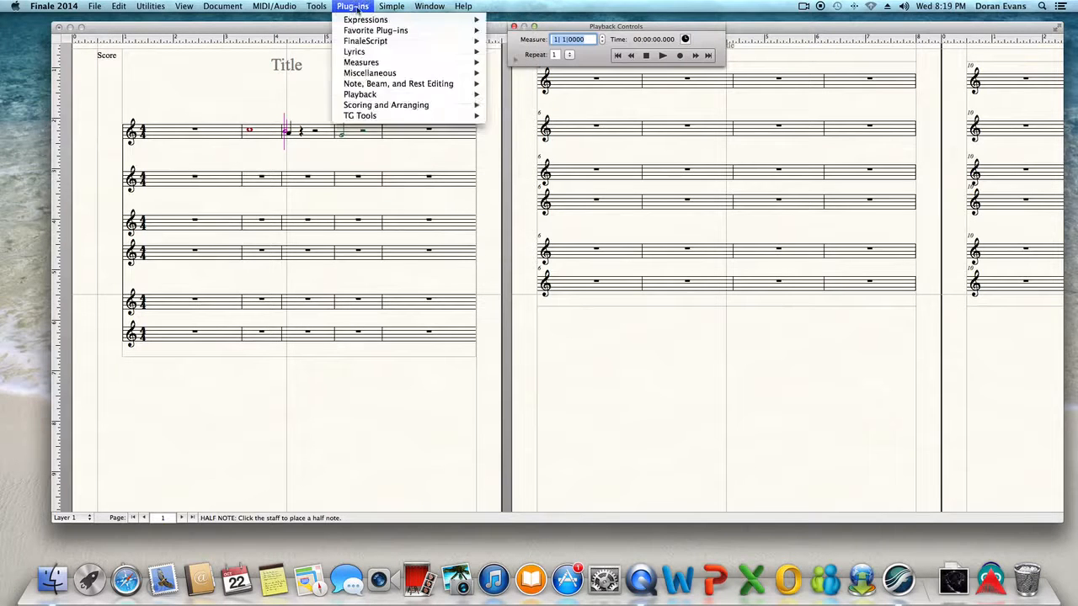
mouse_move(99, 7)
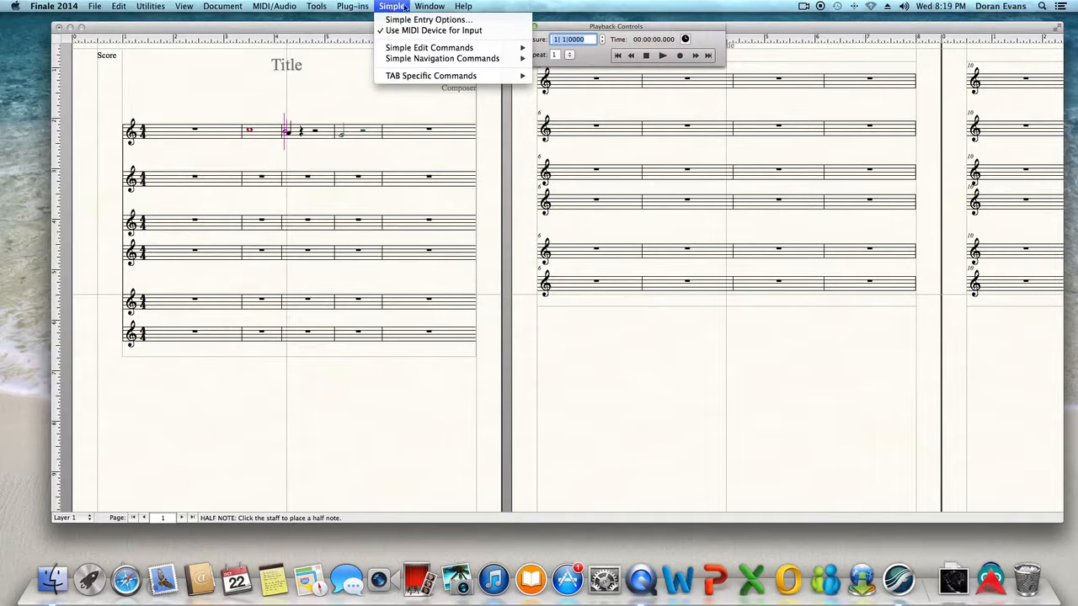
mouse_move(430, 7)
left_click(446, 108)
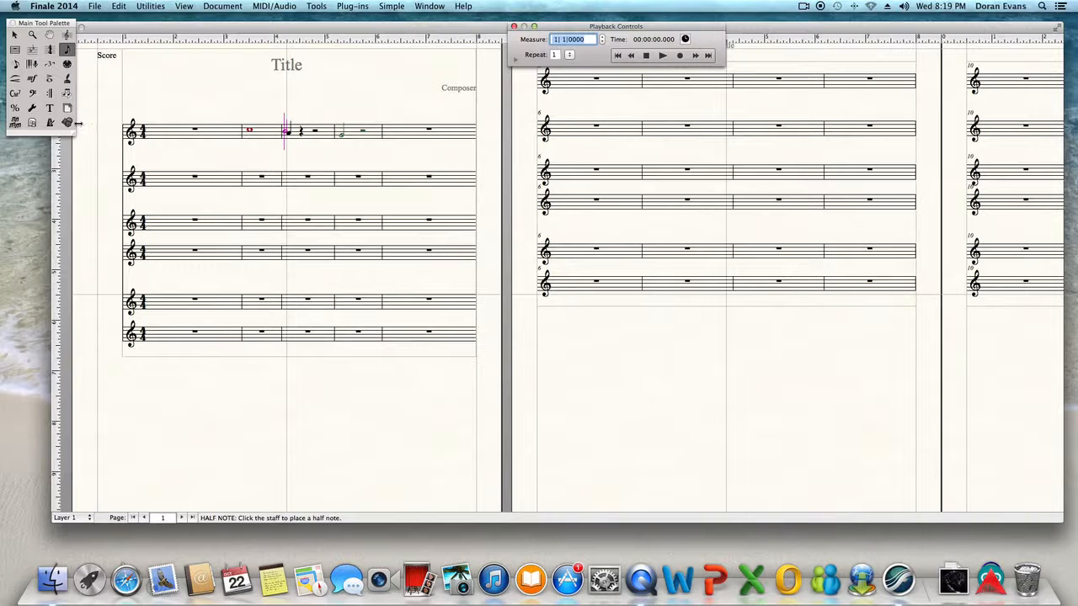
left_click_drag(74, 134, 5, 257)
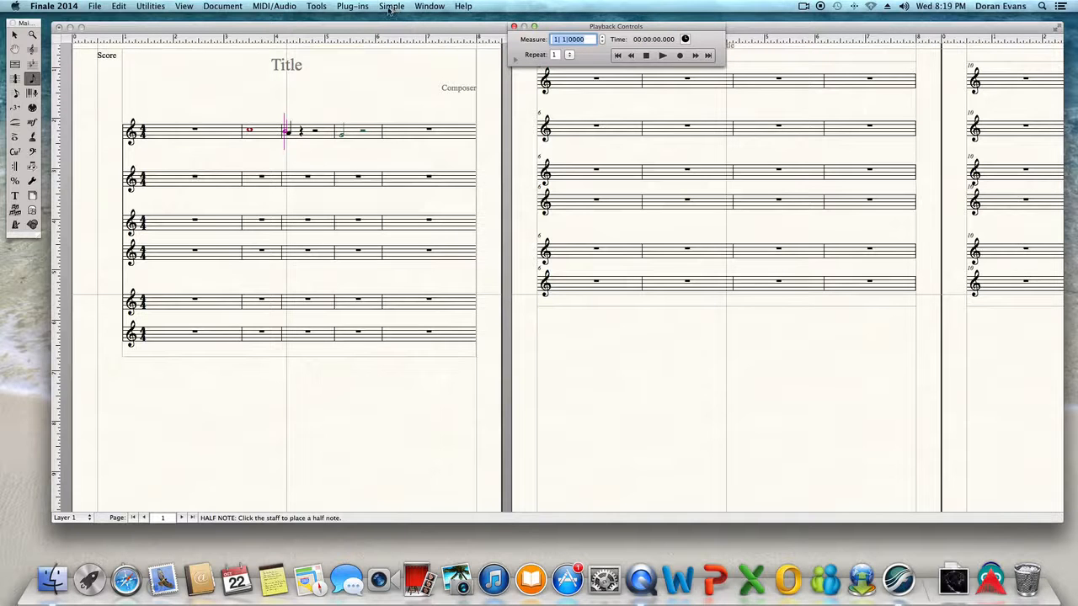
- Enter half notes in measures 1 and 2 of the top staff with the Simple Entry tool
left_click(15, 35)
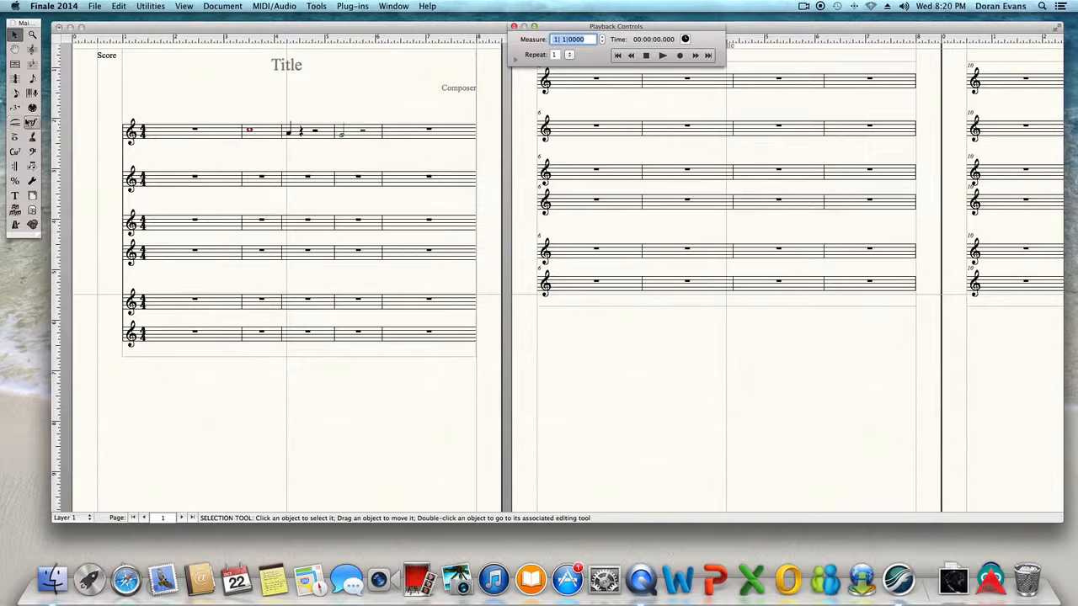
left_click(35, 83)
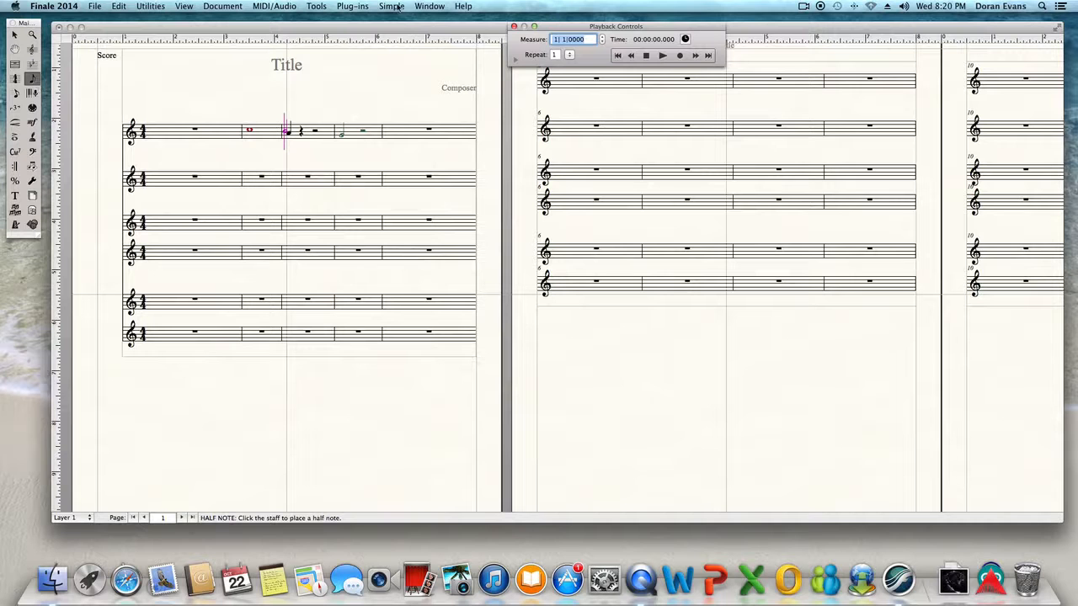
left_click(395, 9)
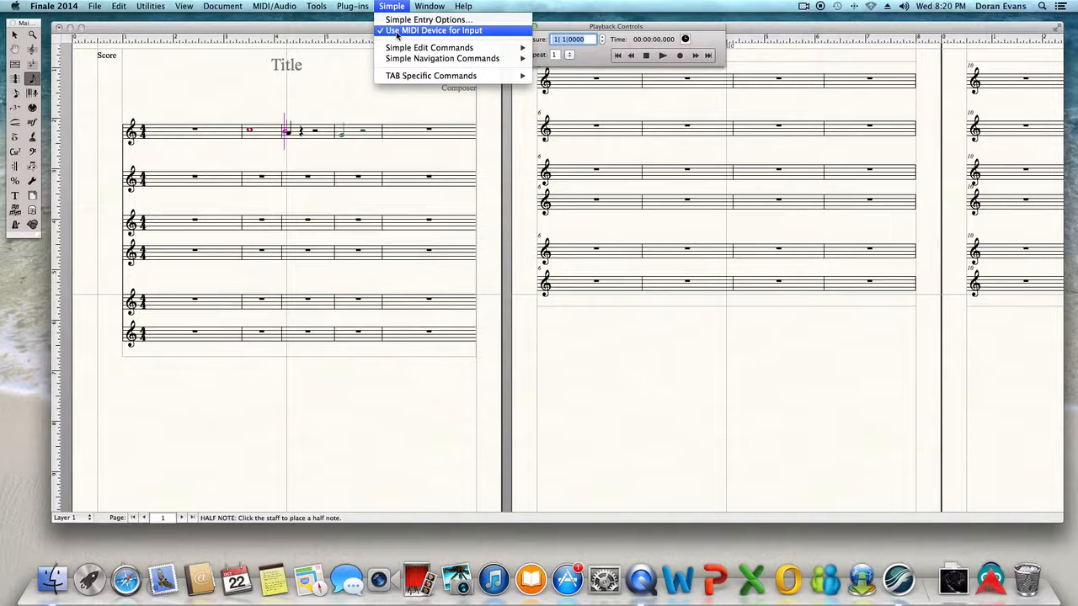
left_click(219, 132)
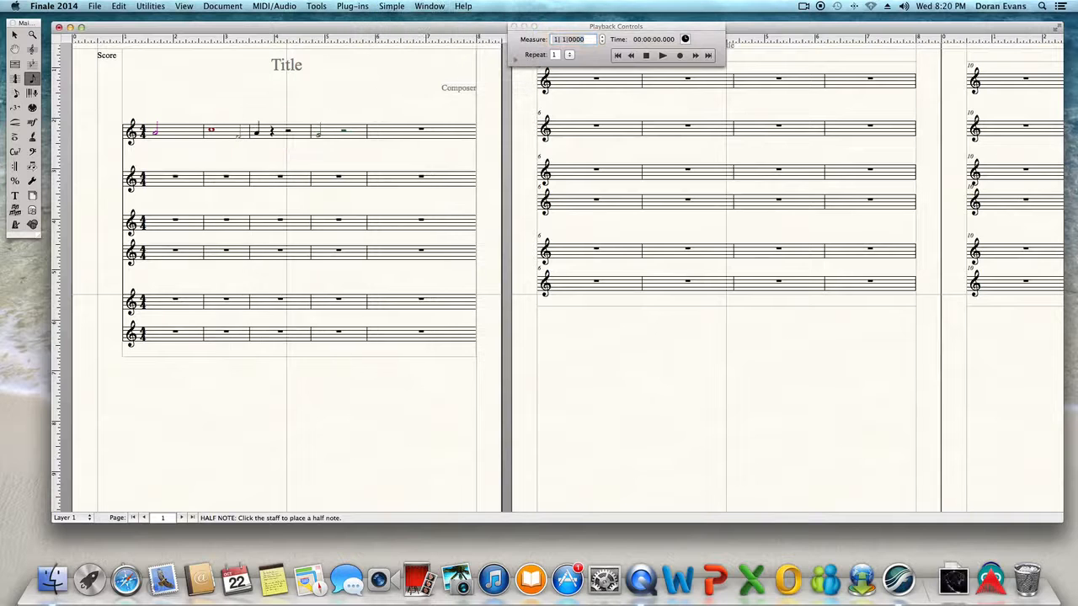
left_click(237, 138)
left_click(230, 127)
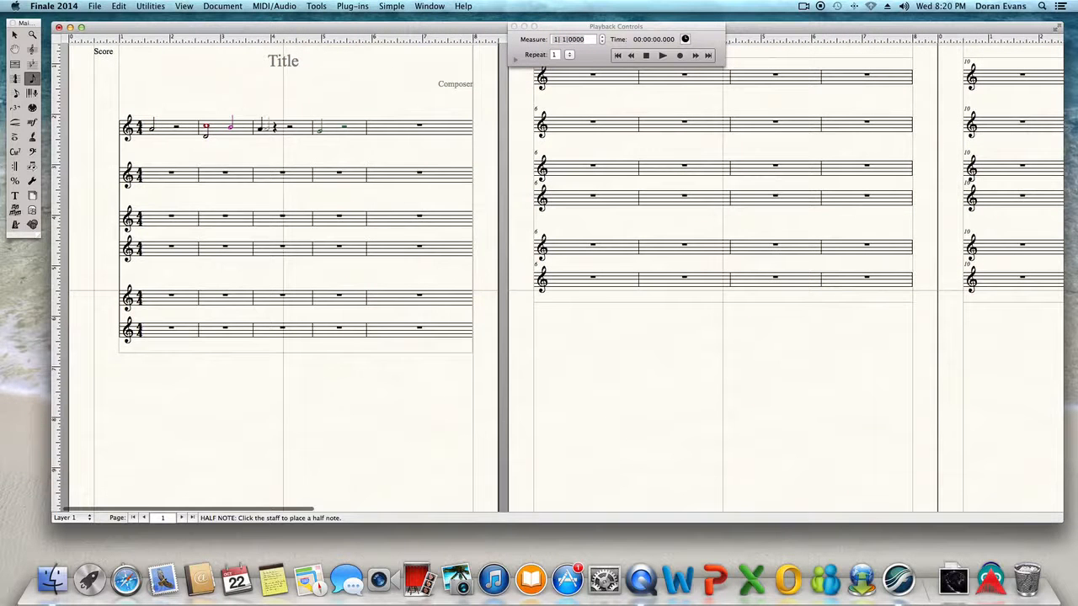
- Change the Simple Entry duration to an eighth note
left_click(395, 9)
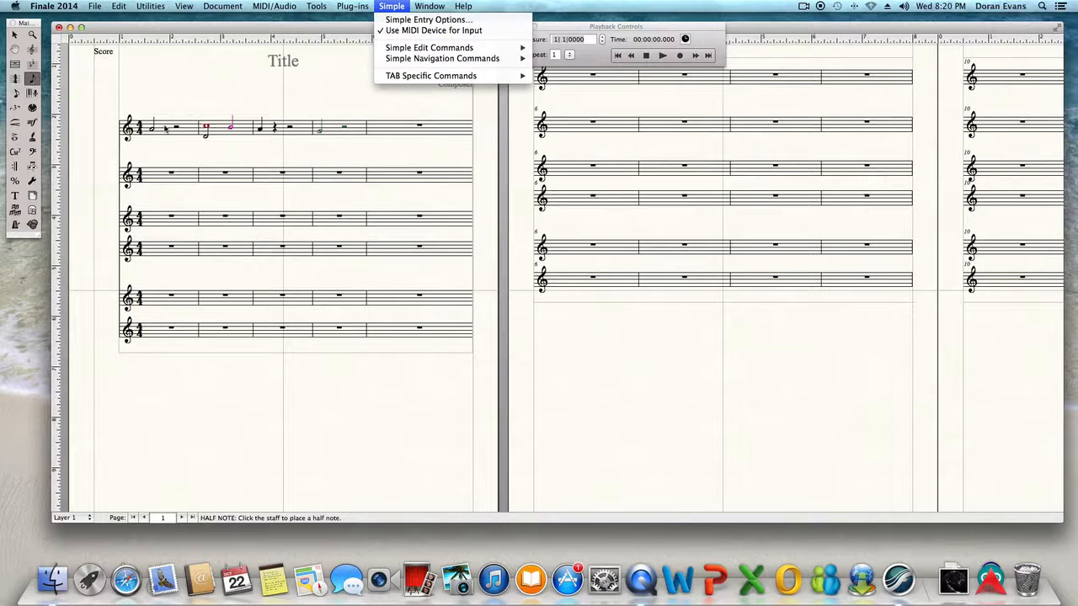
mouse_move(291, 7)
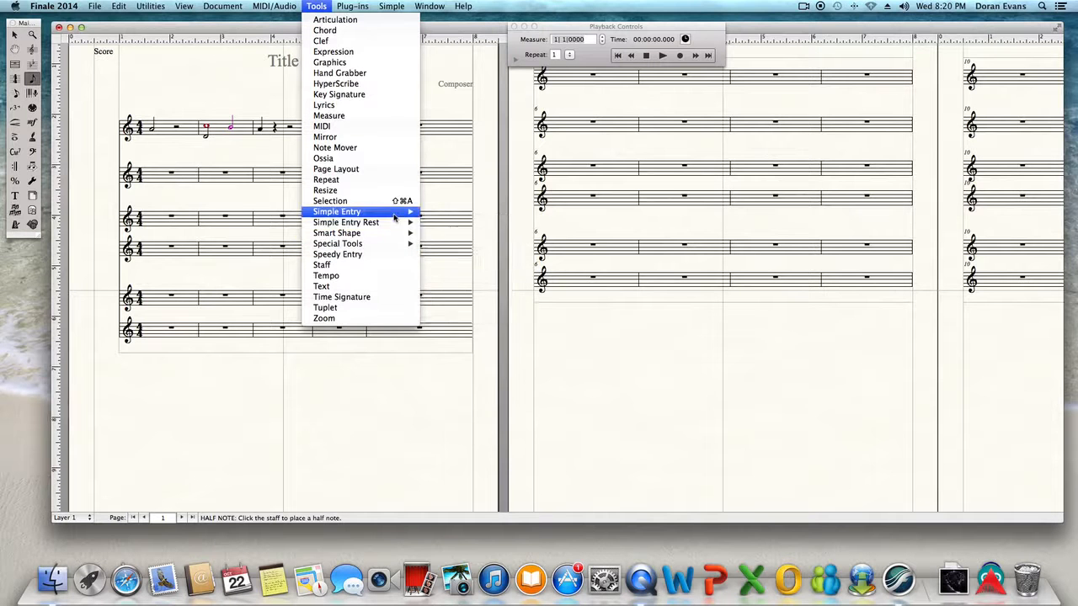
mouse_move(396, 216)
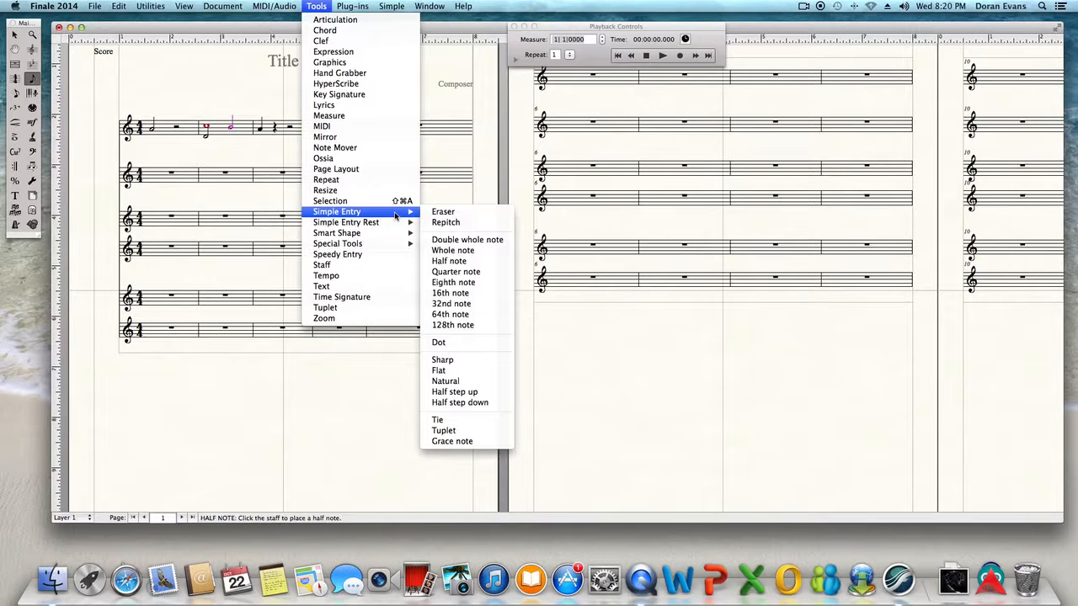
left_click(455, 286)
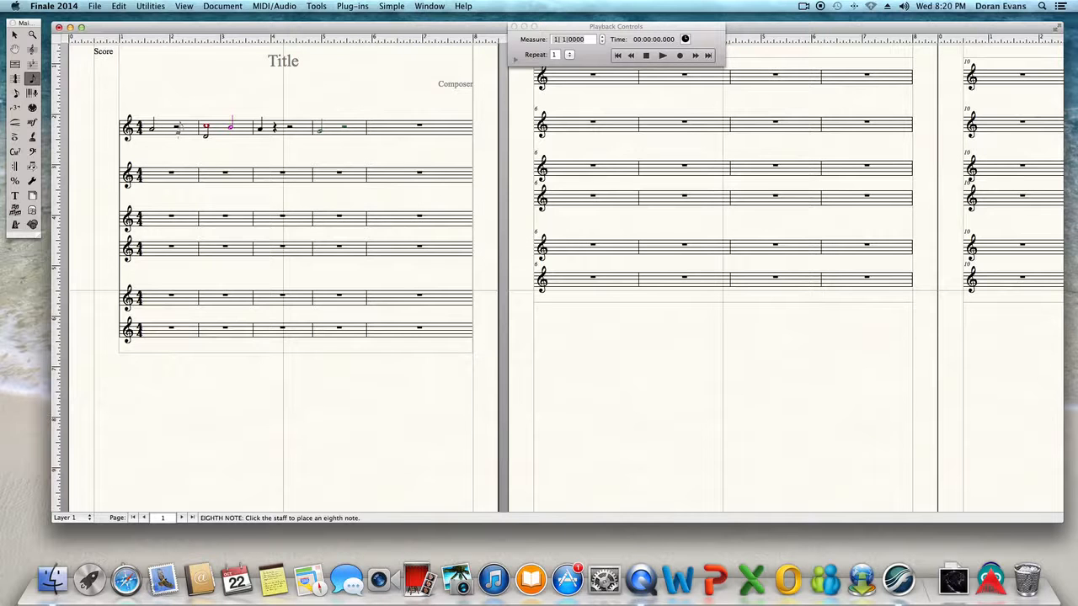
- Open the Simple Entry Options and examine the list of keyboard shortcuts for the Simple Entry mode
left_click(393, 7)
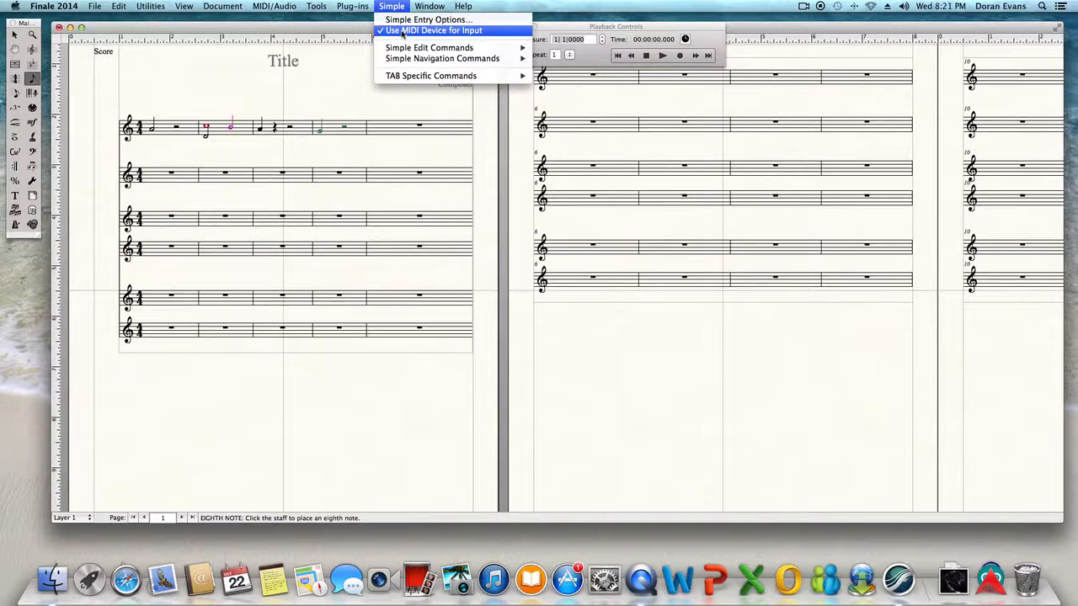
left_click(410, 19)
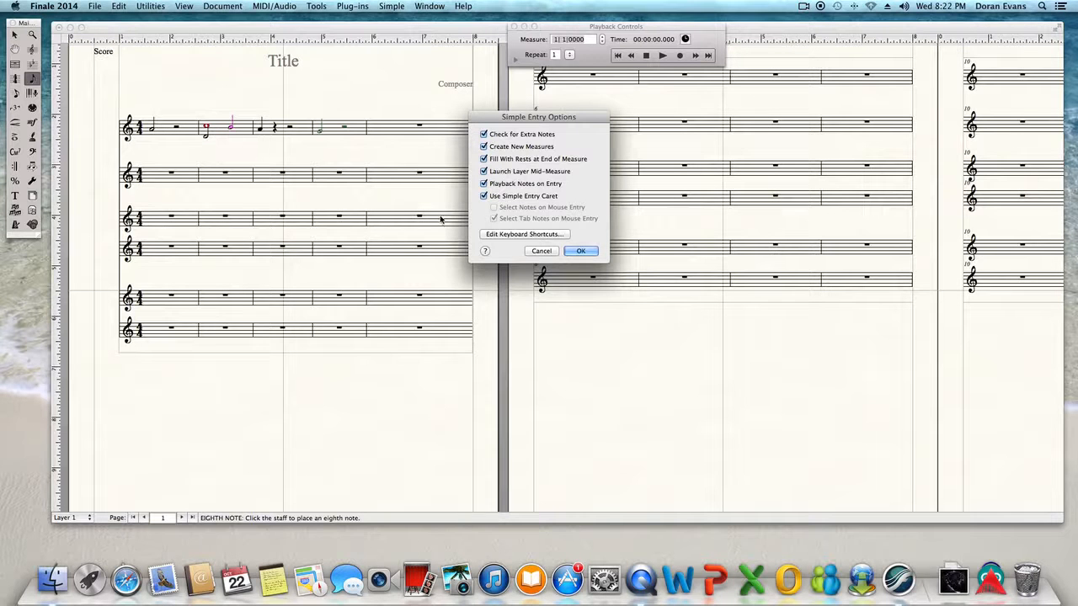
left_click(556, 234)
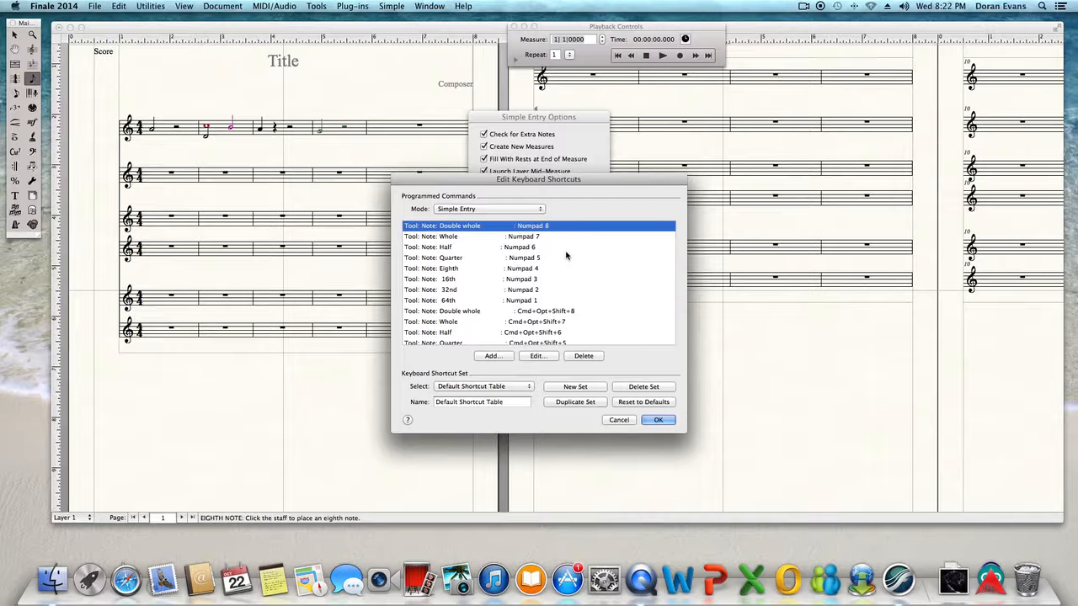
scroll(566, 255, "down", 15)
scroll(566, 256, "up", 10)
scroll(566, 255, "up", 10)
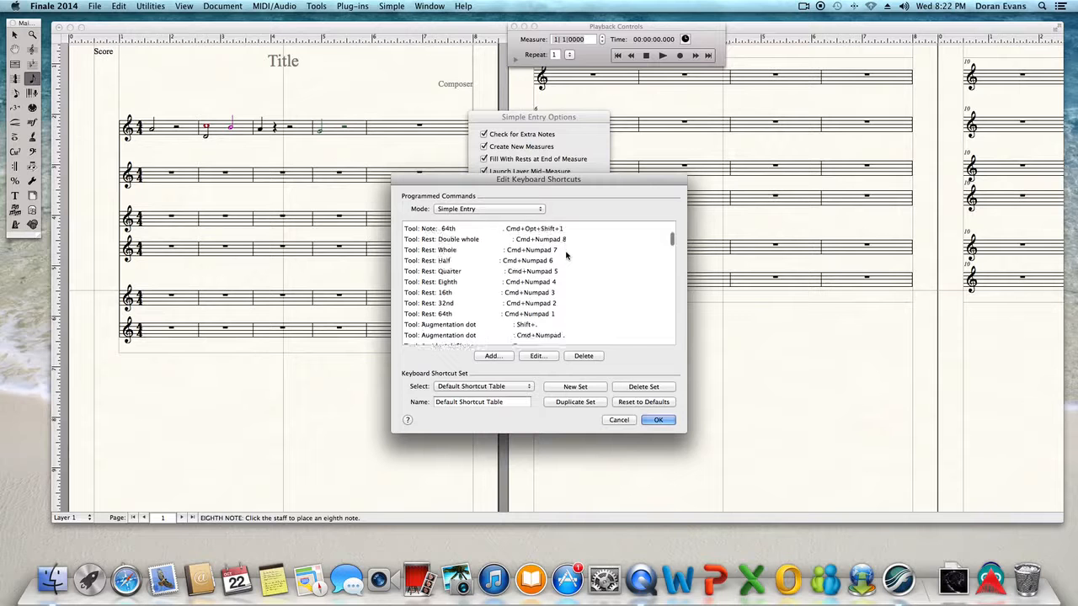
scroll(566, 255, "down", 1)
scroll(566, 255, "down", 15)
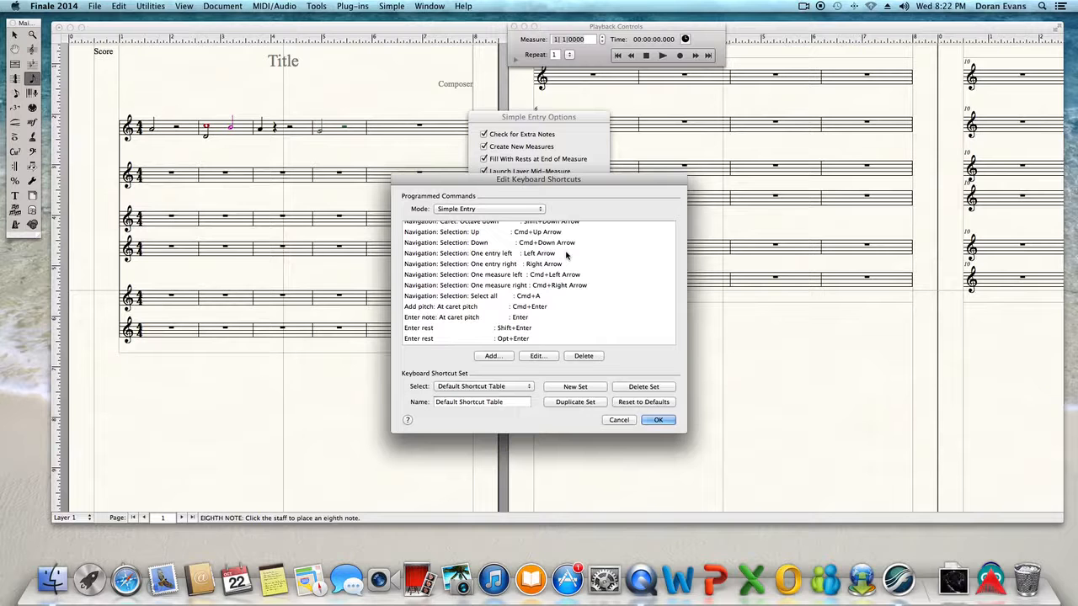
scroll(566, 255, "down", 10)
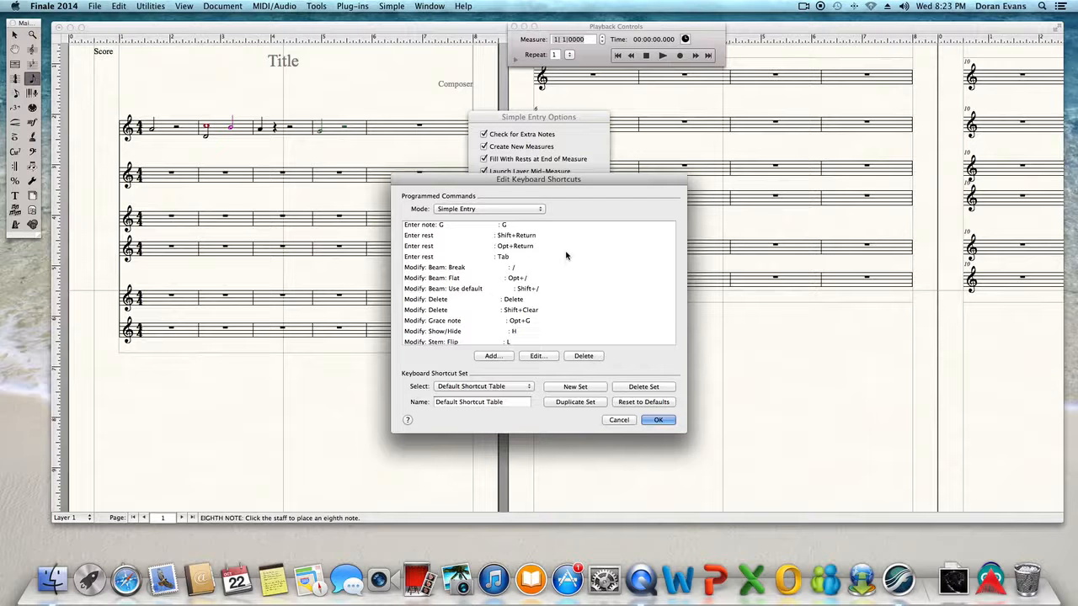
scroll(566, 255, "up", 10)
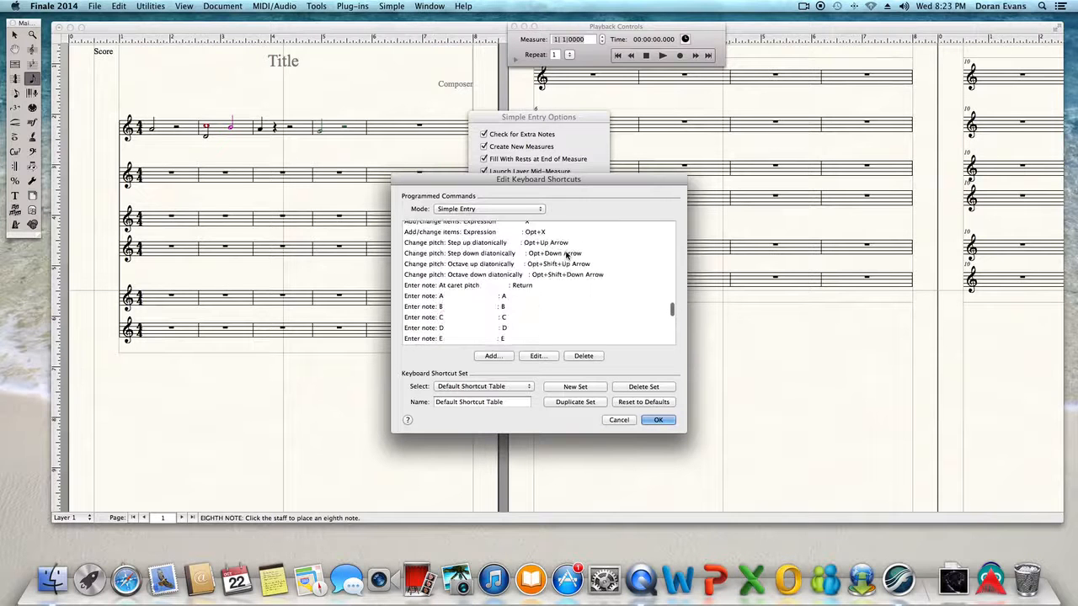
scroll(566, 256, "up", 1)
scroll(566, 255, "up", 8)
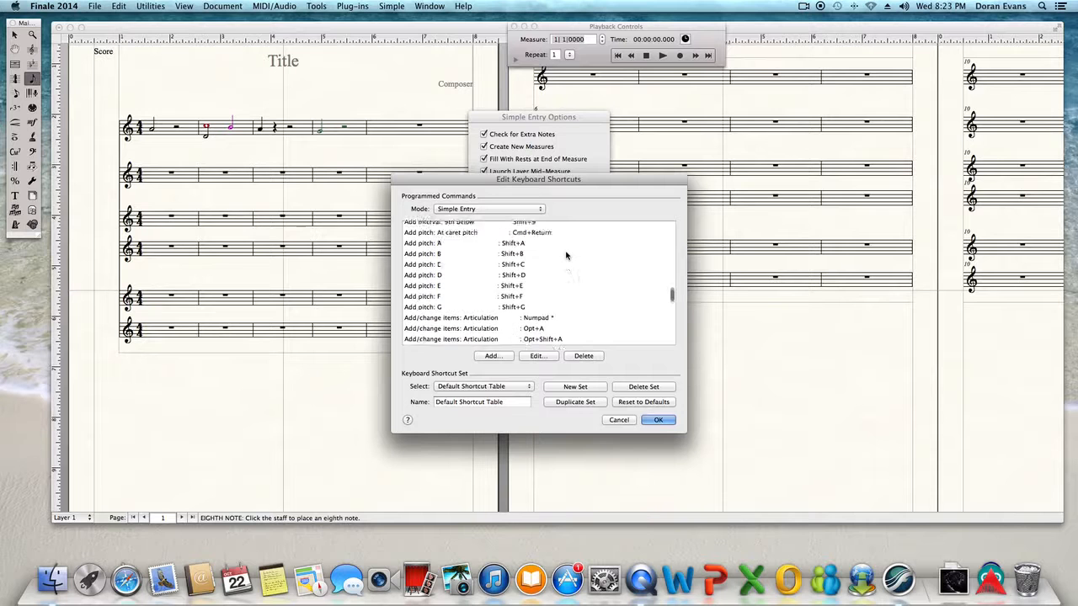
scroll(566, 255, "down", 5)
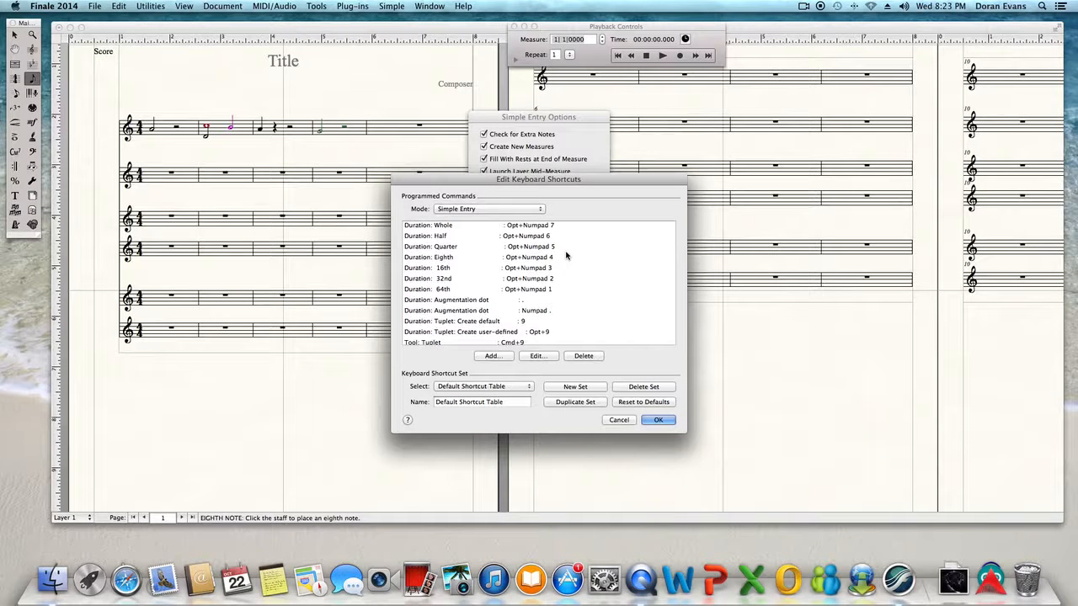
scroll(566, 256, "down", 10)
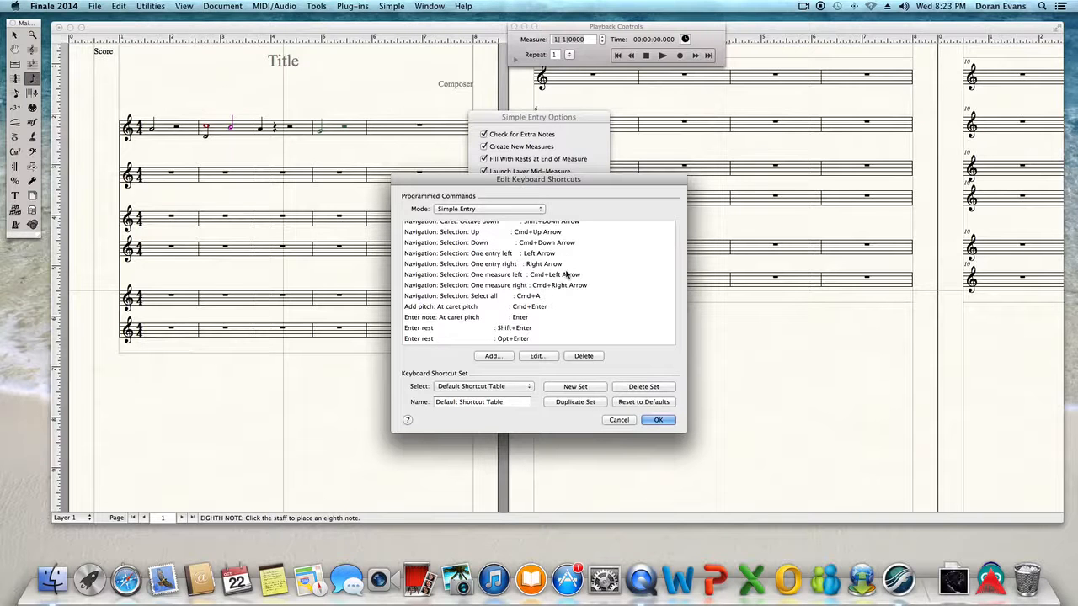
- Examine the keyboard shortcuts for the Simple Entry Tablature mode and close both dialogs without saving changes
left_click(541, 211)
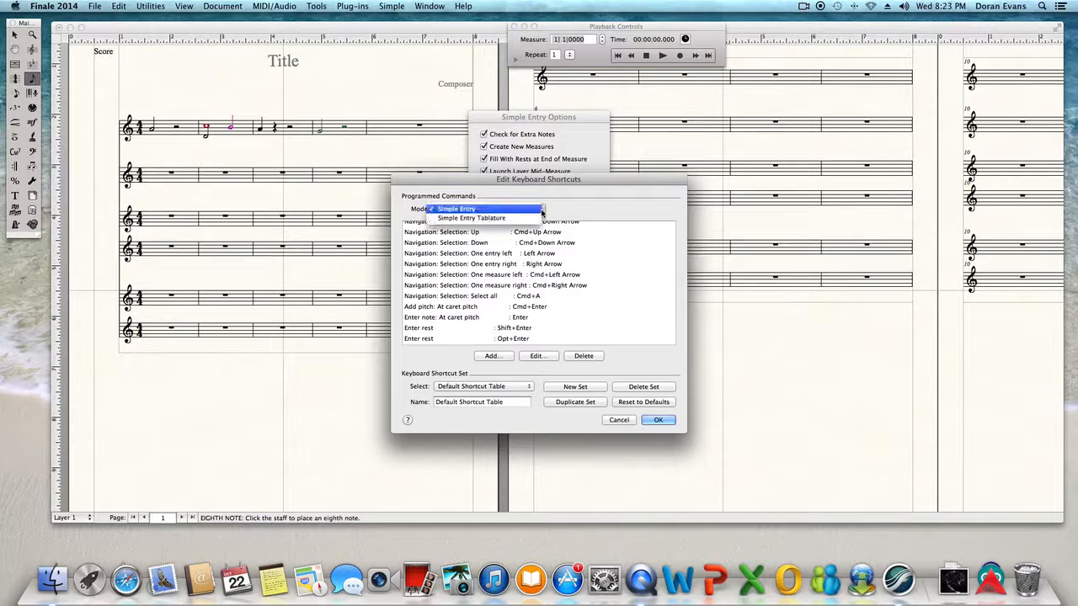
left_click(521, 218)
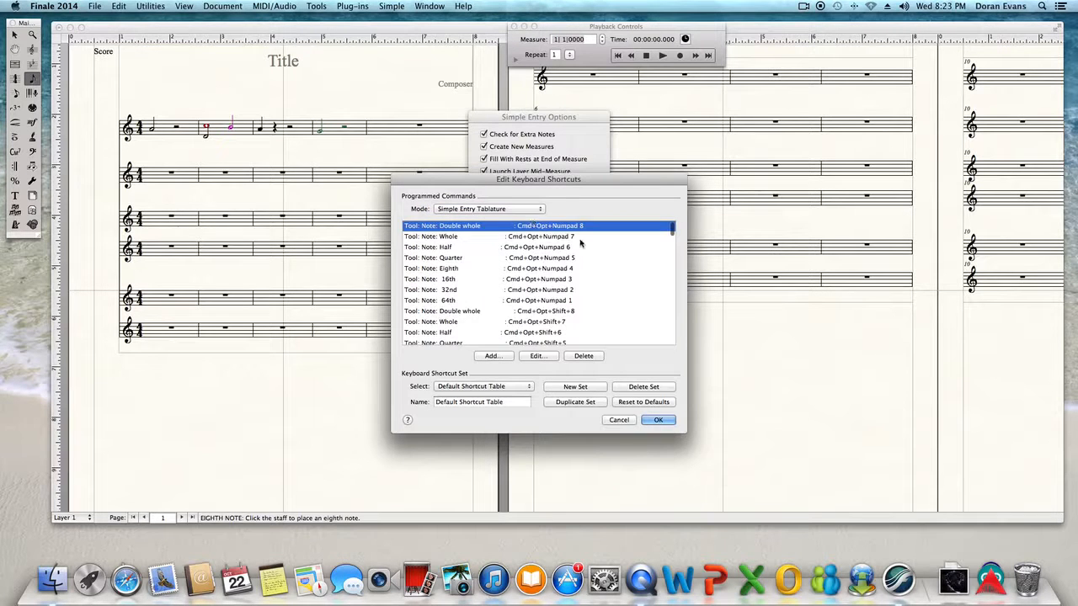
scroll(579, 243, "down", 15)
scroll(580, 243, "up", 10)
left_click(620, 420)
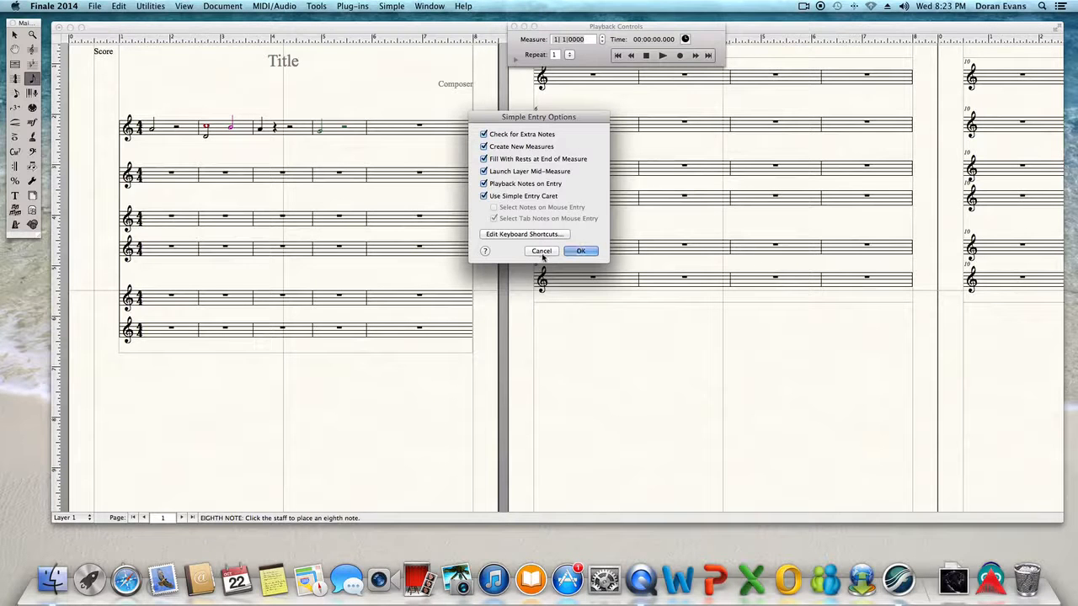
left_click(542, 251)
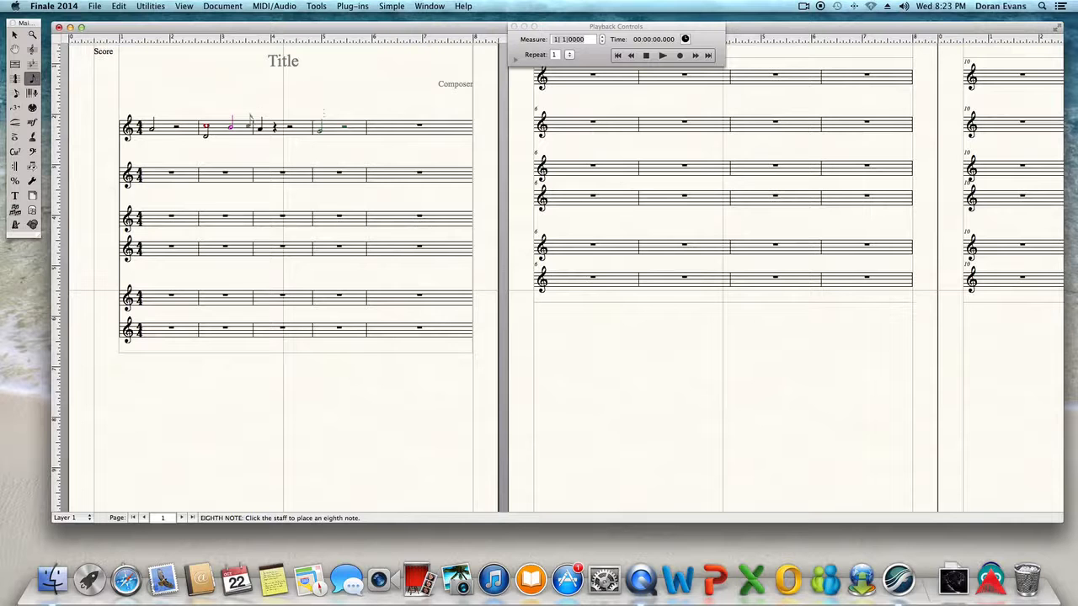
- Enter two eighth notes at the start of measure 5 of the top staff
left_click(365, 128)
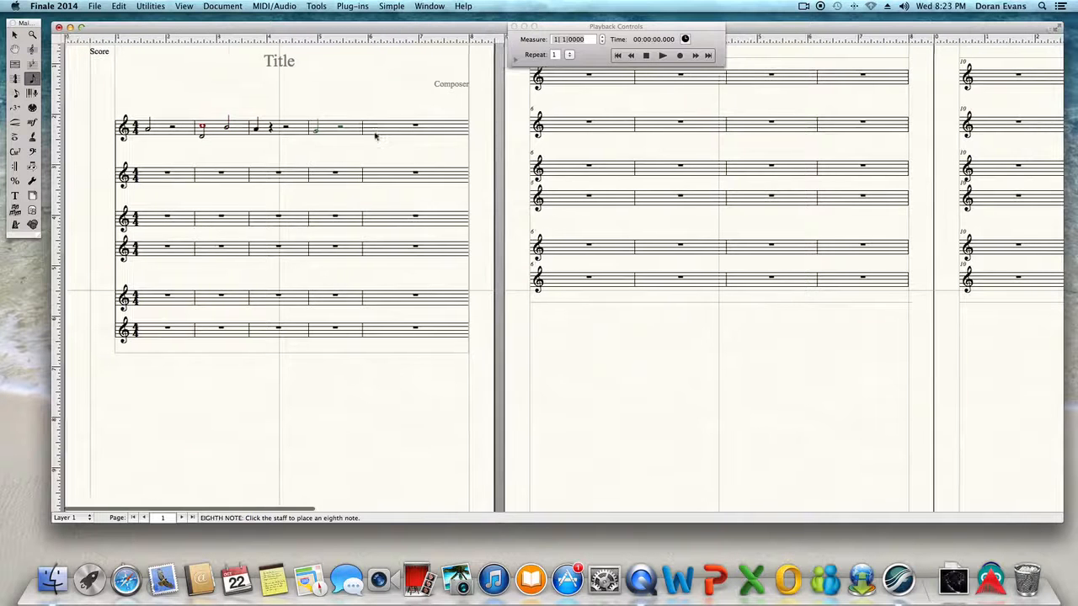
scroll(367, 124, "right", 2)
left_click(304, 126)
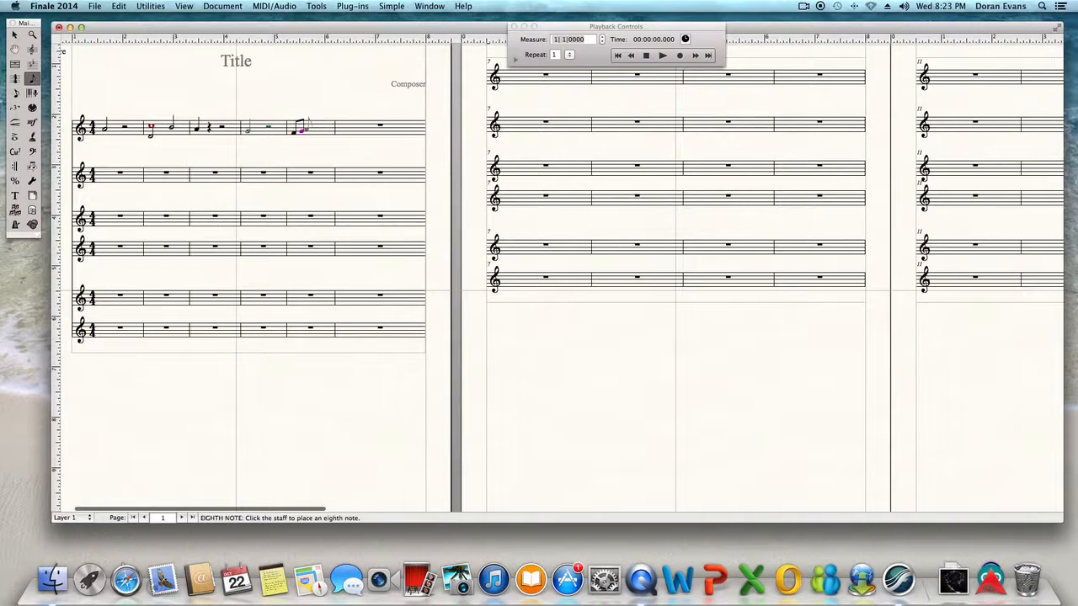
- Enter a third eighth note in measure 5 of the top staff
left_click(309, 127)
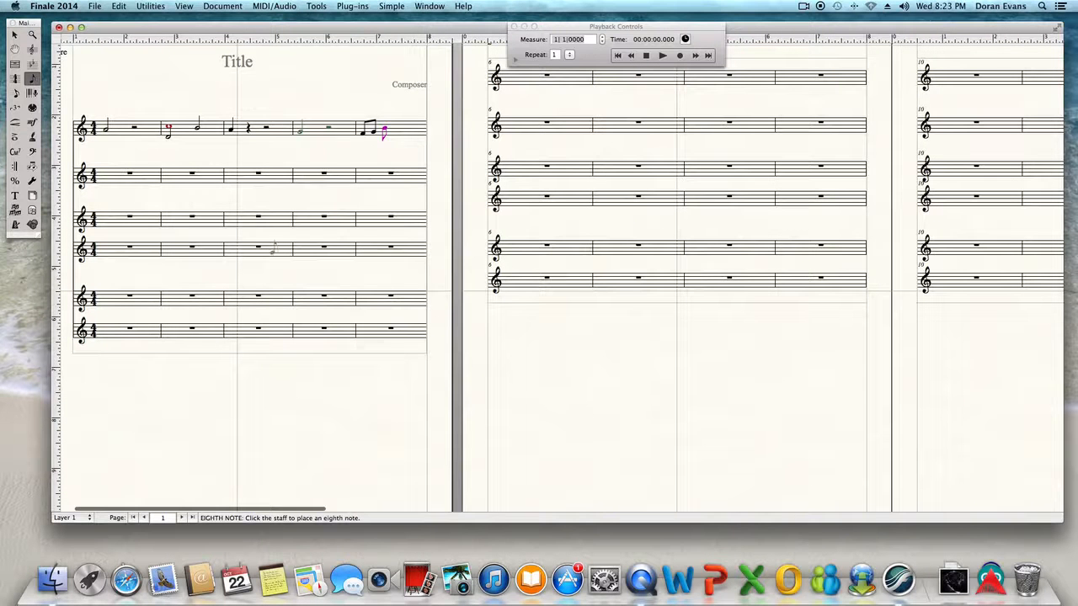
- Display the Simple Entry Palette and place it above the score's title
left_click(431, 6)
left_click(459, 118)
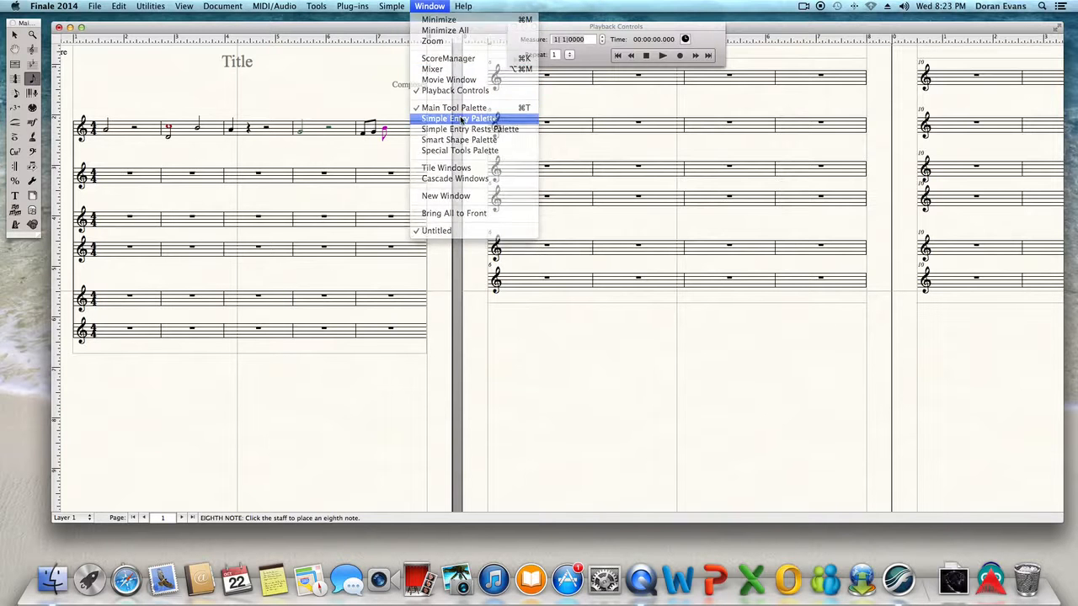
left_click_drag(696, 88, 166, 17)
left_click(316, 6)
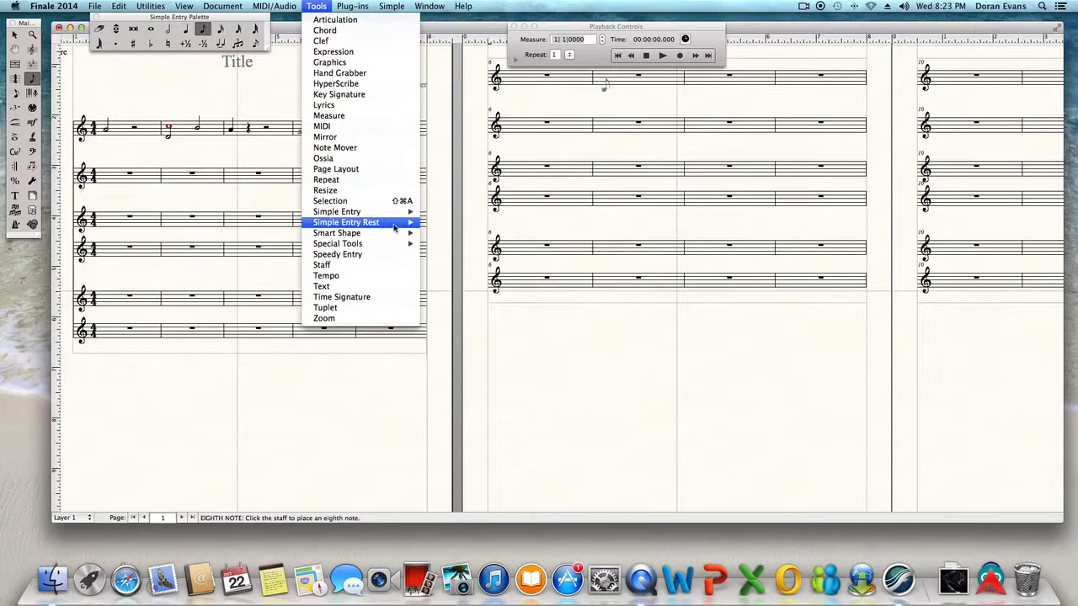
mouse_move(396, 212)
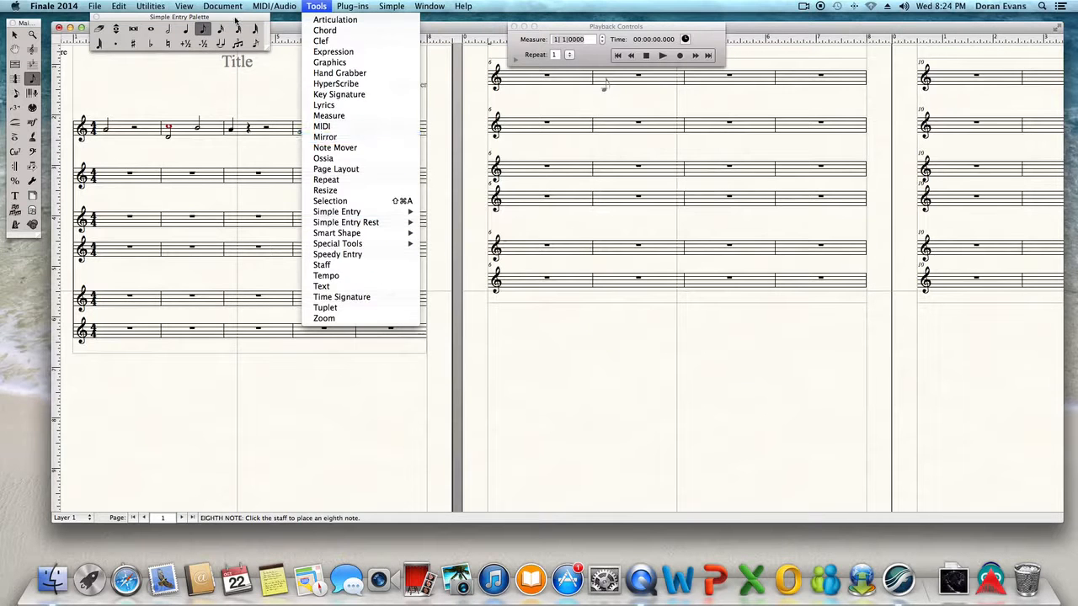
left_click(292, 98)
- Complete measure 5 of the top staff with one more eighth note and two quarter notes
left_click(396, 132)
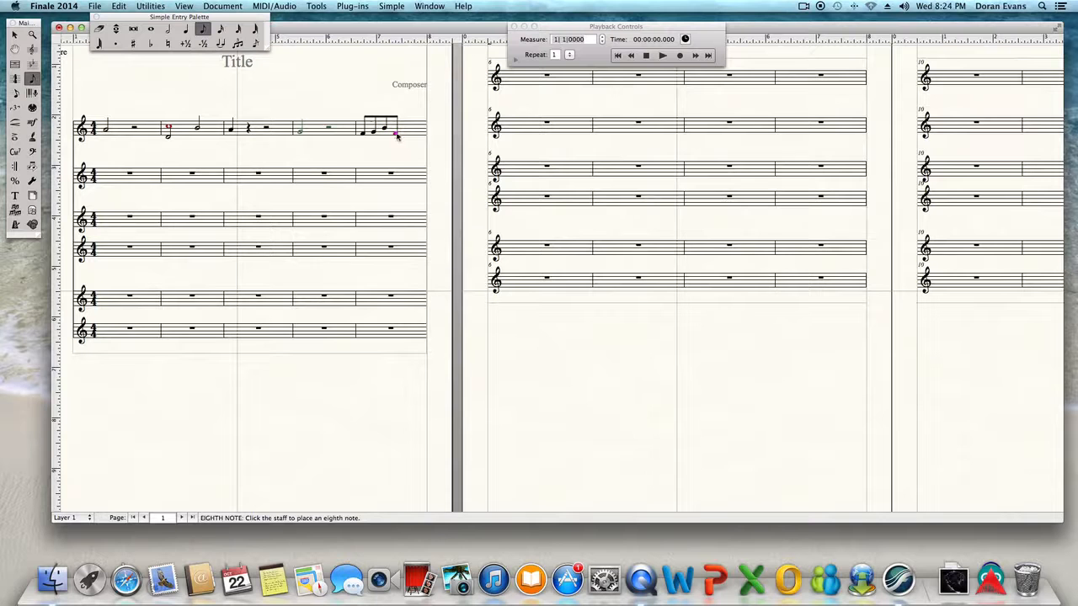
left_click(187, 29)
left_click(404, 127)
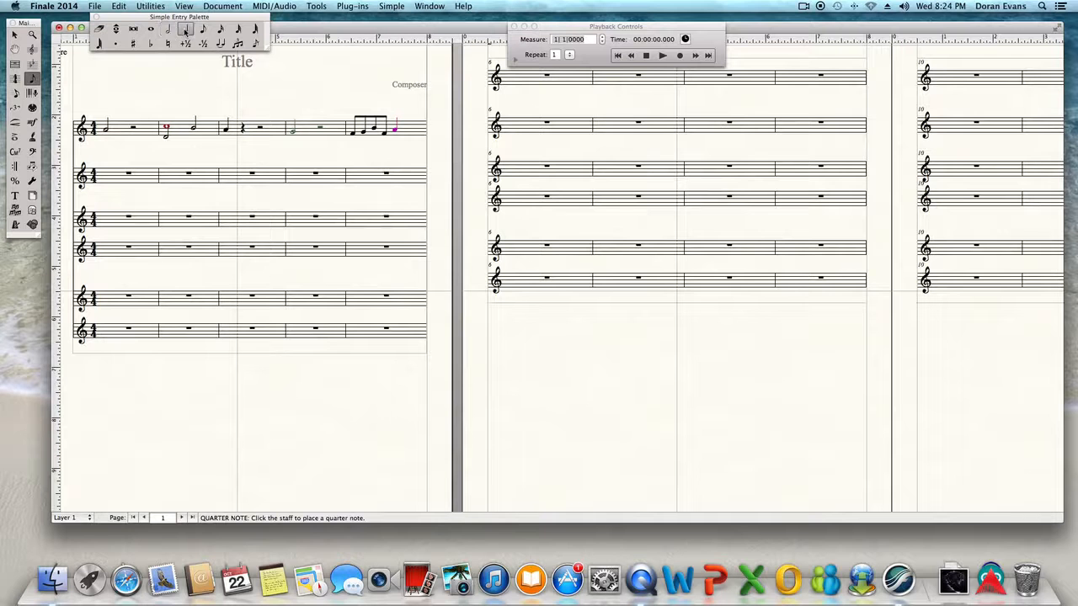
left_click(401, 131)
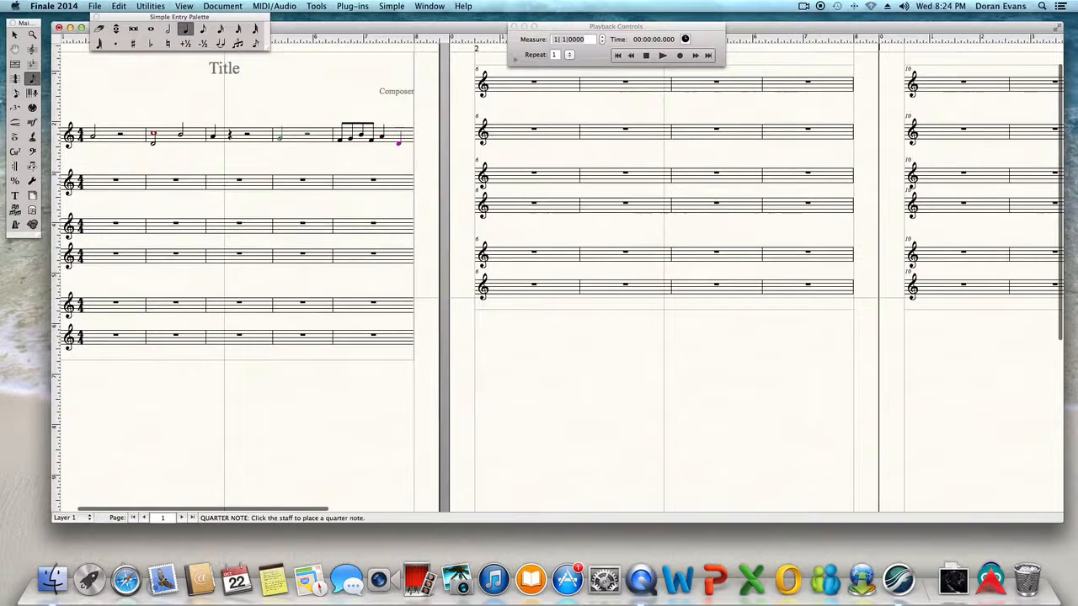
- Fill measure 1 of the second staff with two half notes, one high and one low
scroll(270, 152, "left", 3)
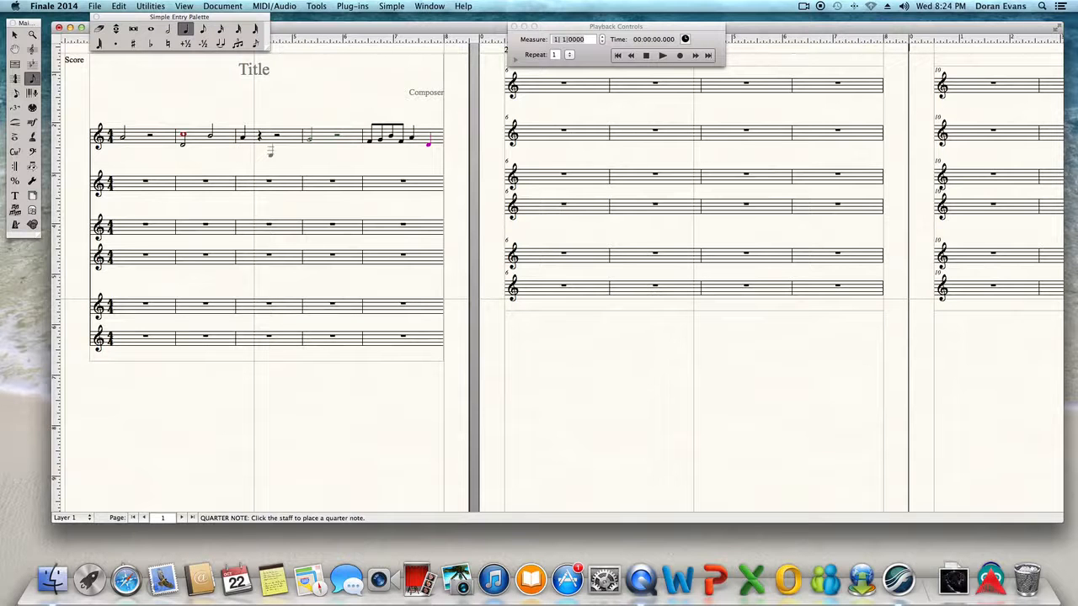
left_click(142, 177)
left_click(129, 183)
- Switch to quarter notes and fill measure 2 of the second staff with four of them at varying pitches
left_click(184, 29)
left_click(181, 190)
left_click(194, 184)
left_click(210, 183)
left_click(226, 192)
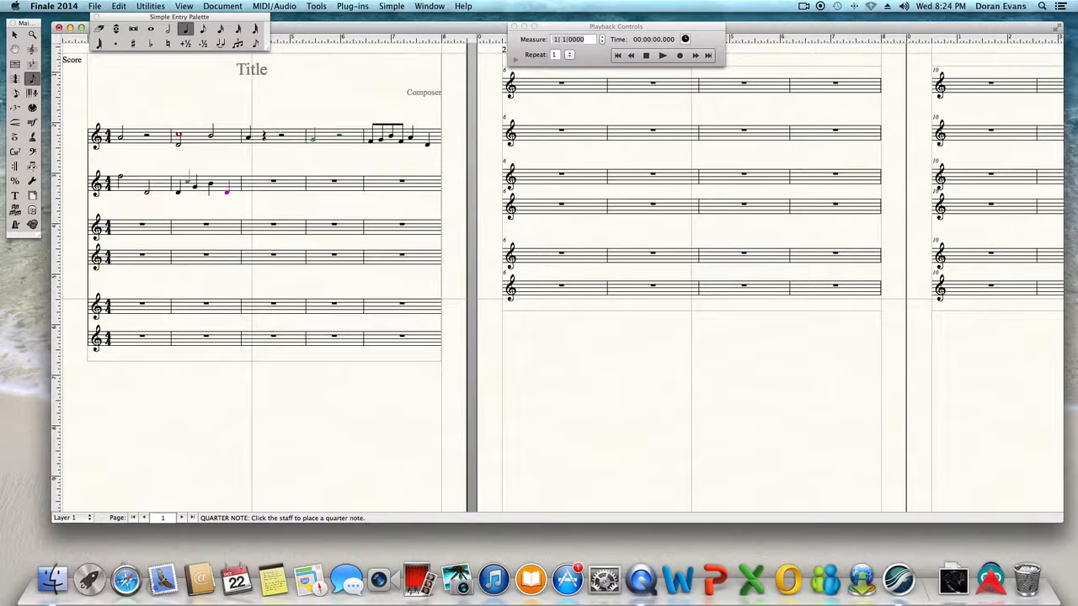
- Fill measure 3 of the second staff with four quarter notes at varying pitches
left_click(226, 191)
key("Left")
left_click(247, 185)
left_click(263, 180)
left_click(278, 189)
left_click(294, 185)
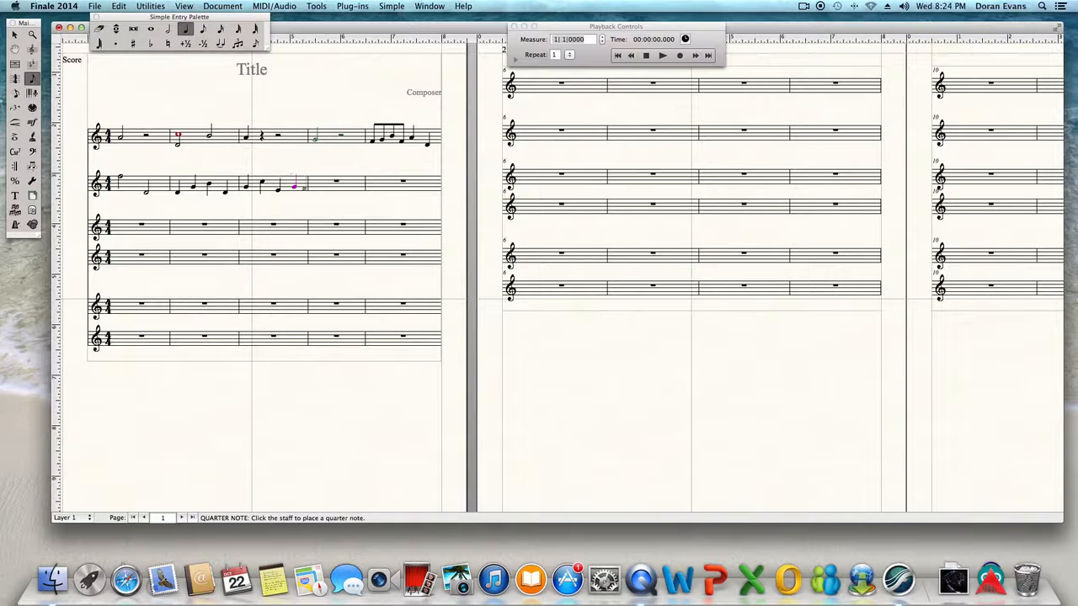
- Switch to 16th notes and enter a run of them at varying pitches across measure 4 of the second staff
left_click(220, 29)
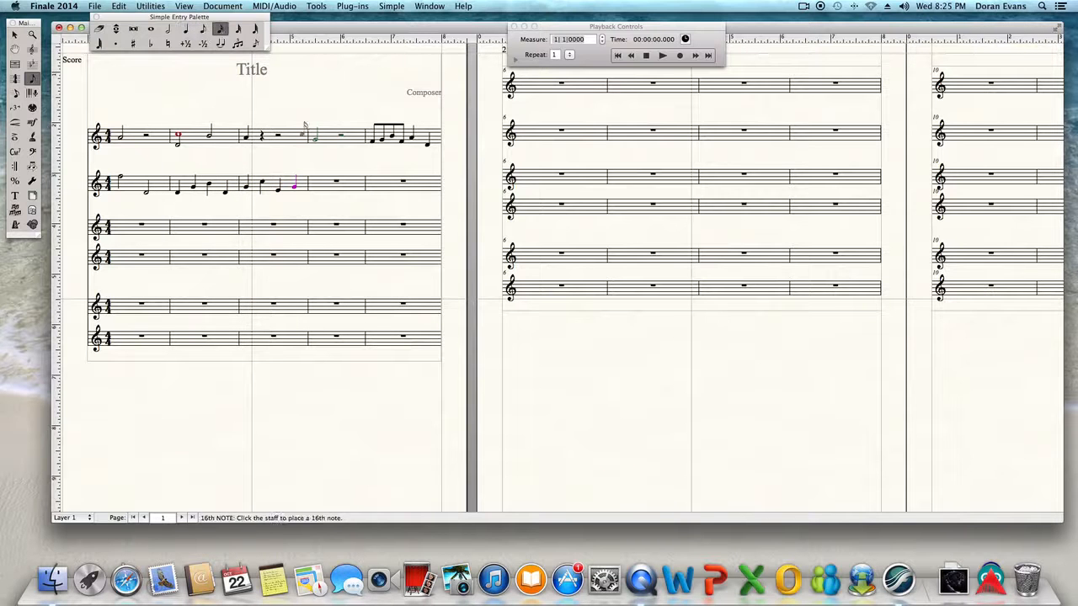
left_click(315, 183)
left_click(326, 187)
left_click(332, 190)
left_click(339, 189)
left_click(345, 182)
left_click(354, 182)
left_click(353, 190)
left_click(353, 200)
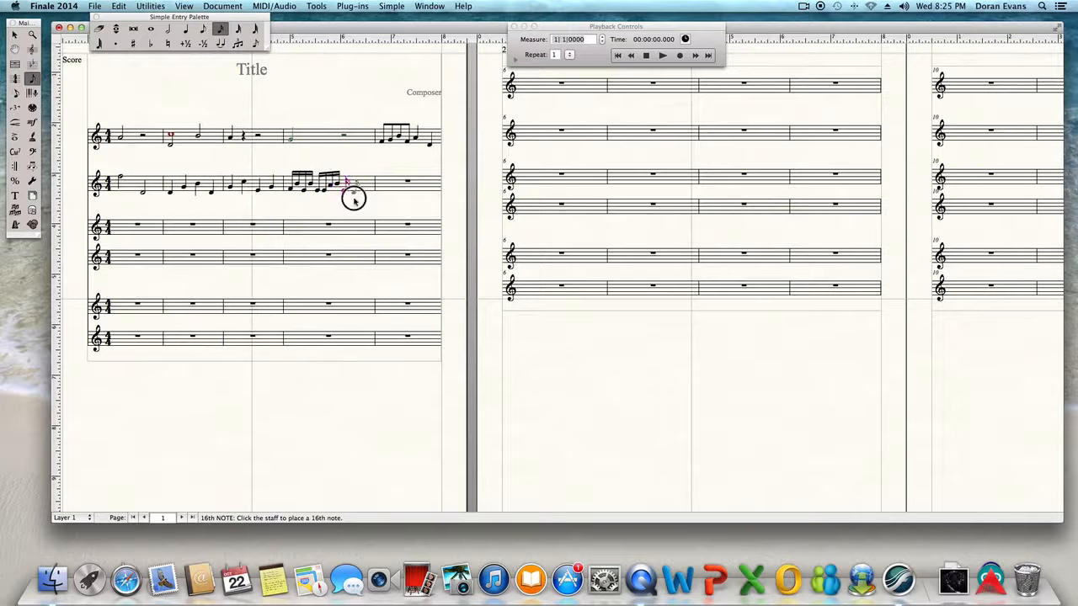
left_click(358, 185)
left_click(363, 181)
left_click(365, 173)
- Stack notes into a chord on the last 16th note of measure 4 and place a 16th note starting measure 5 of the second staff
left_click(368, 184)
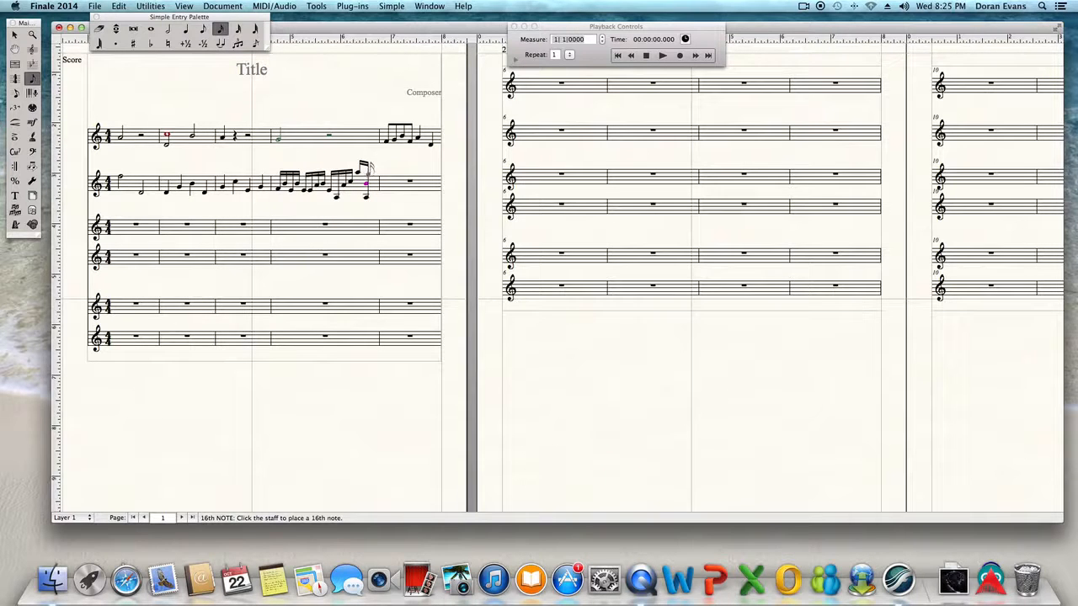
left_click(366, 173)
left_click(389, 185)
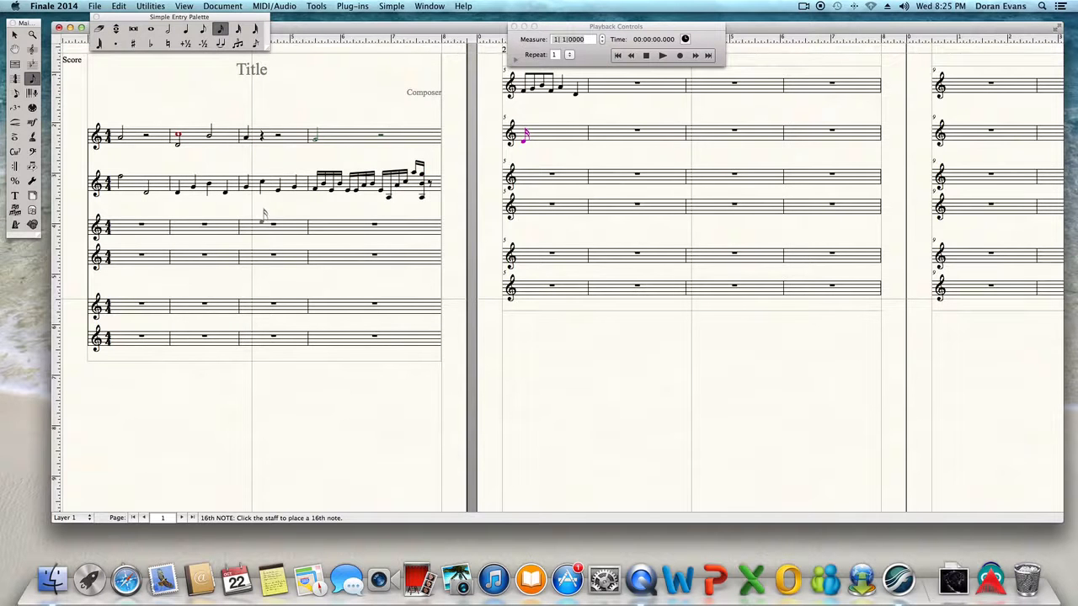
- Enter two 16th notes at the start of measure 1 of the third staff, stacking extra pitches on the second to form a chord
left_click(133, 221)
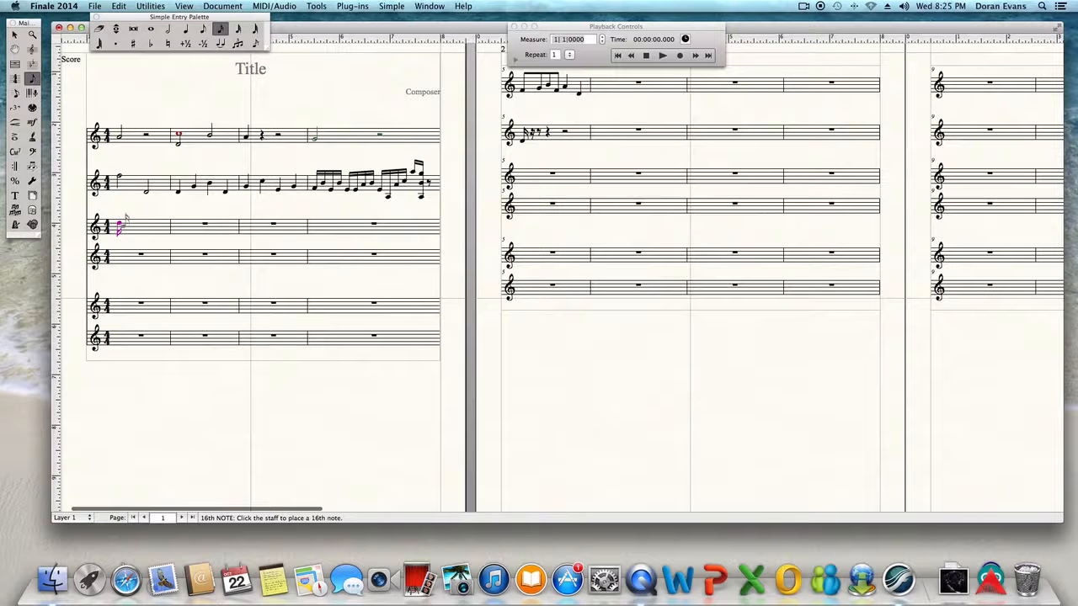
left_click(121, 227)
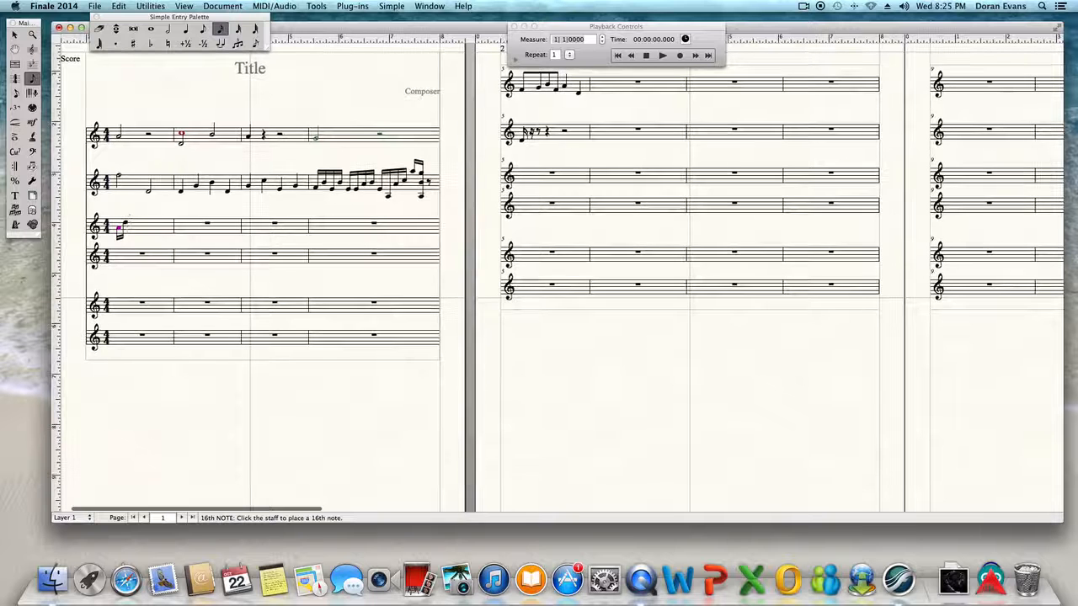
left_click(125, 221)
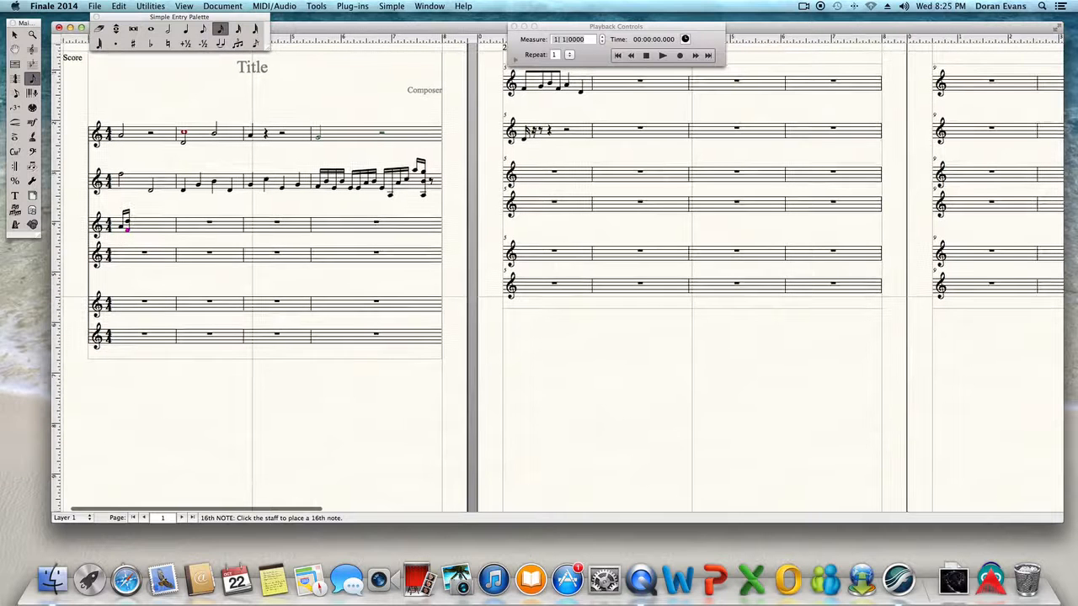
left_click(127, 239)
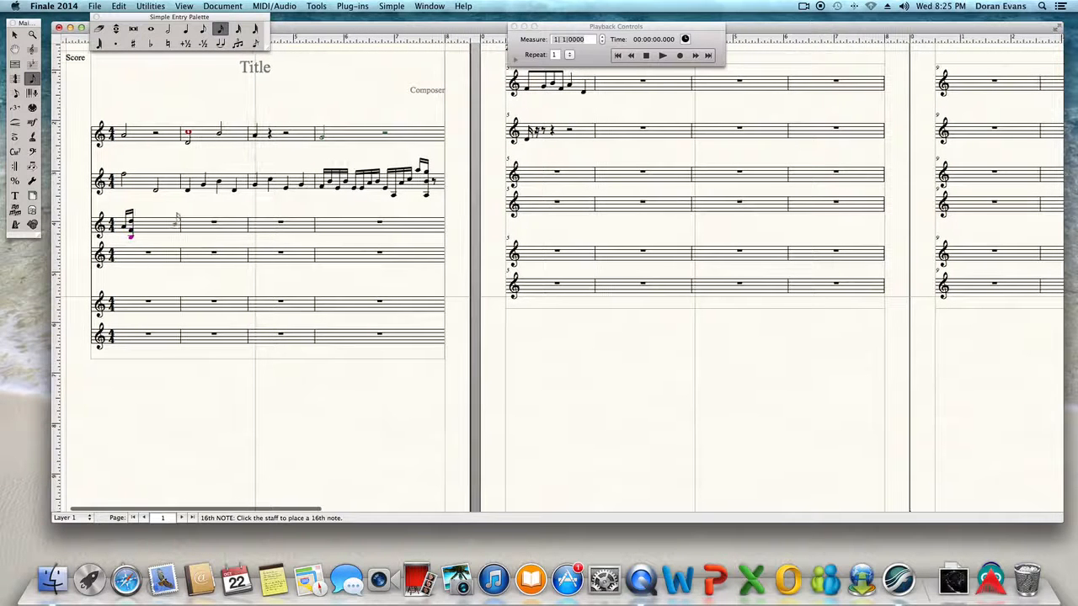